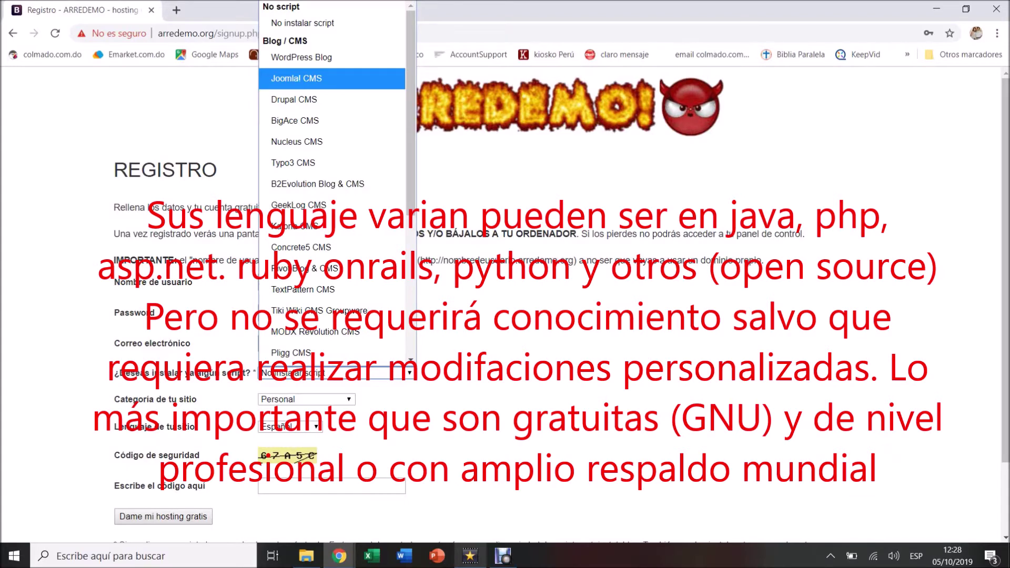
# - Choose Joomla! CMS as the install script and keep Personal as the site category
pyautogui.press('Return')
pyautogui.press('Tab')
pyautogui.hotkey('alt', 'Down')
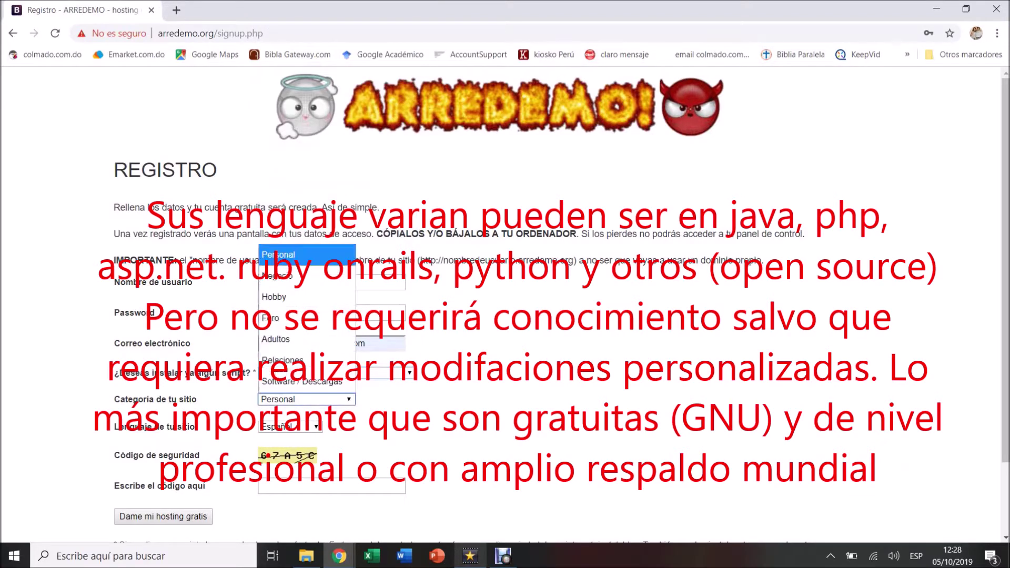
pyautogui.press('Return')
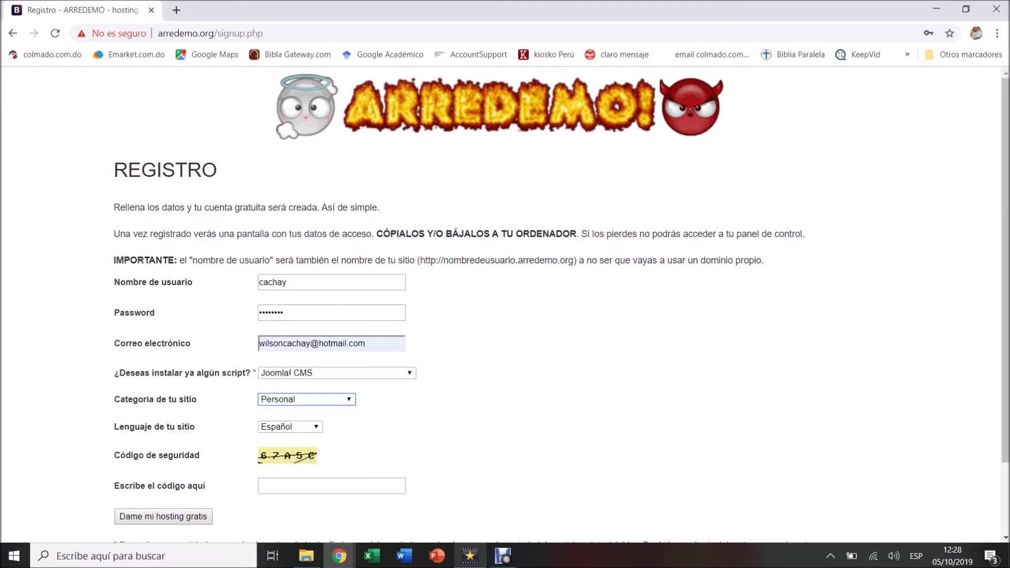
pyautogui.hotkey('alt', 'Down')
pyautogui.press('a')
pyautogui.press('n')
pyautogui.press('f')
pyautogui.press('Down')
pyautogui.press('Down')
pyautogui.press('Down')
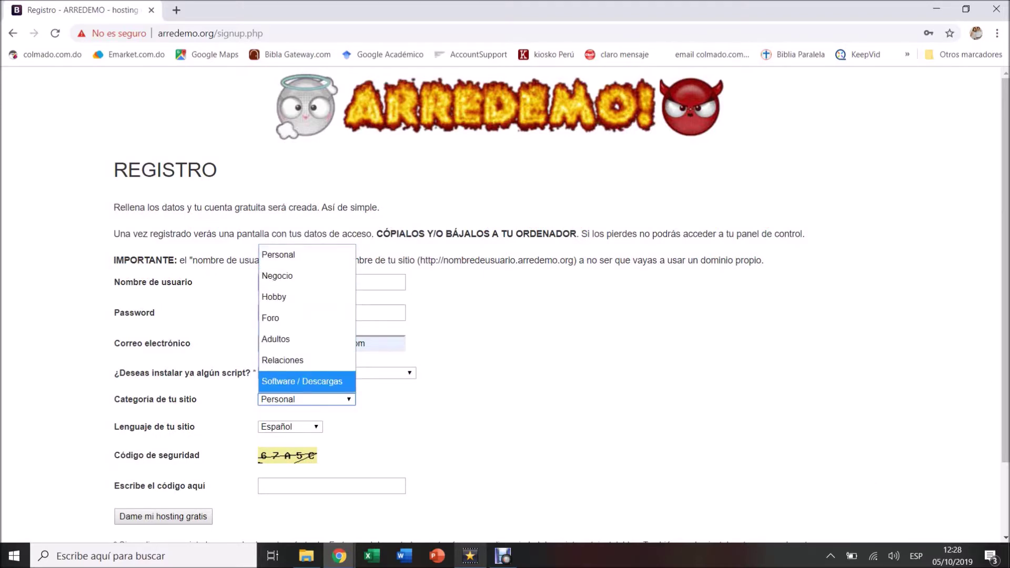
pyautogui.press('Escape')
# - Enter the captcha security code and submit the registration form
pyautogui.click(332, 485)
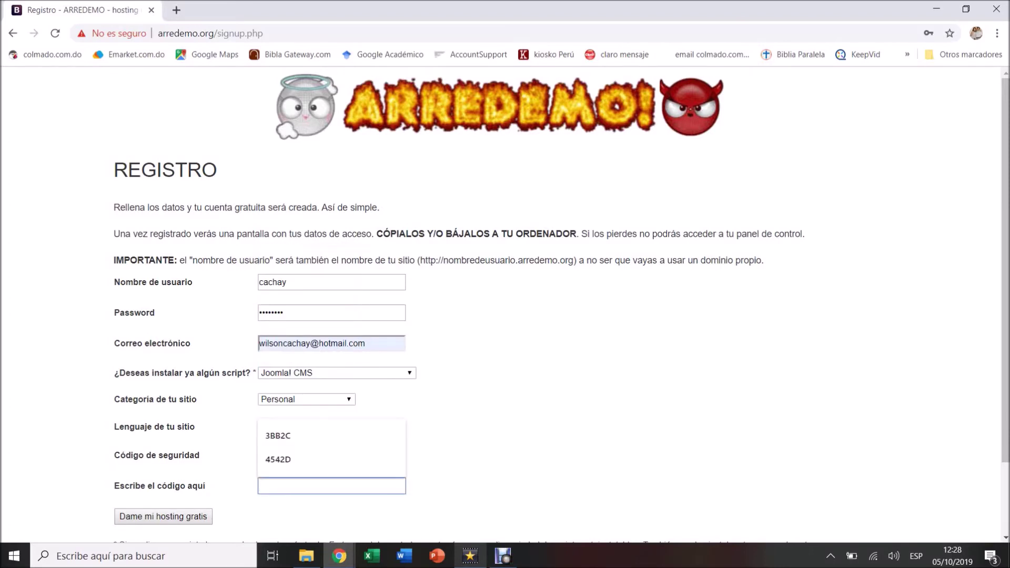
pyautogui.press('Escape')
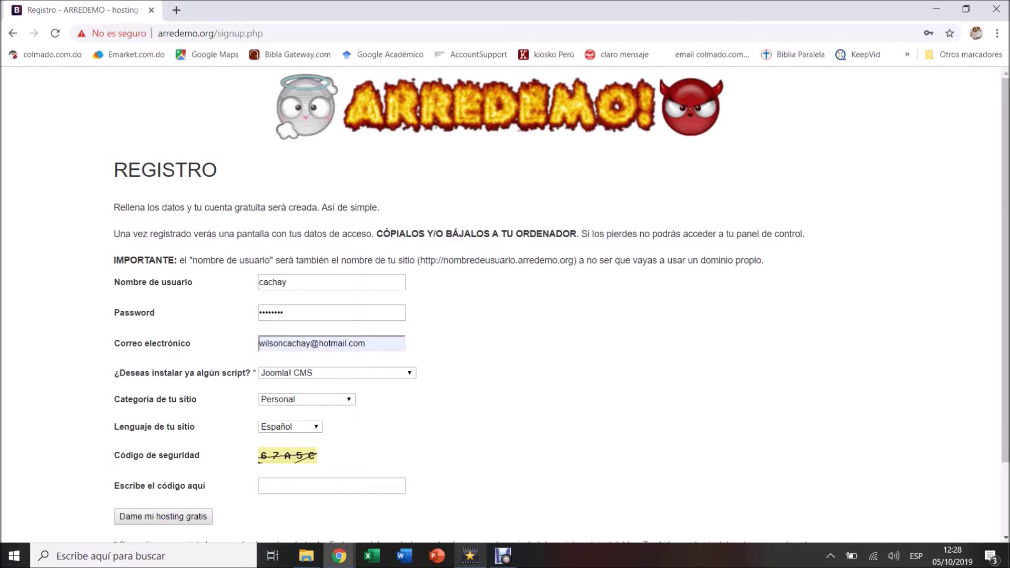
pyautogui.click(332, 486)
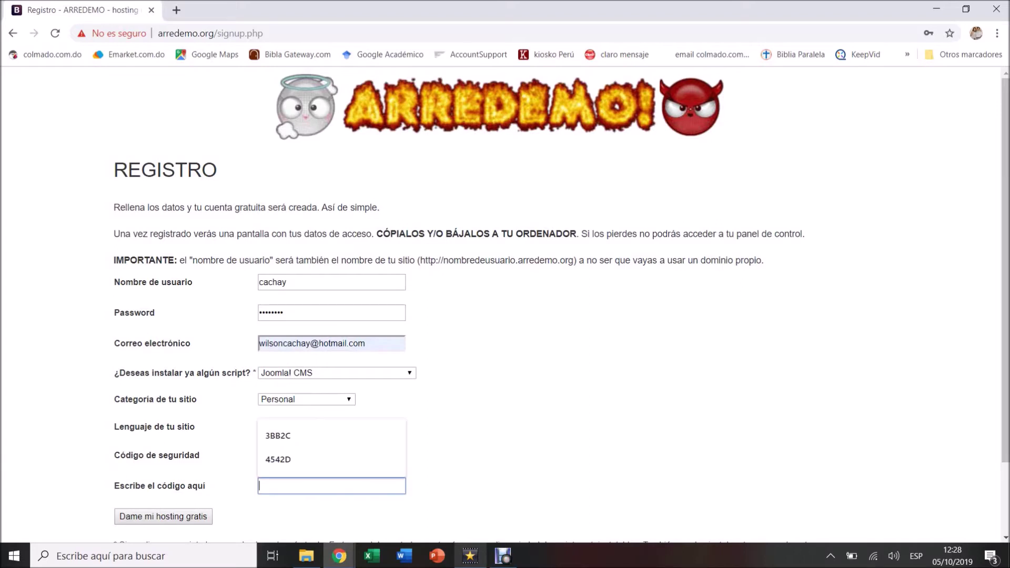
pyautogui.write('67')
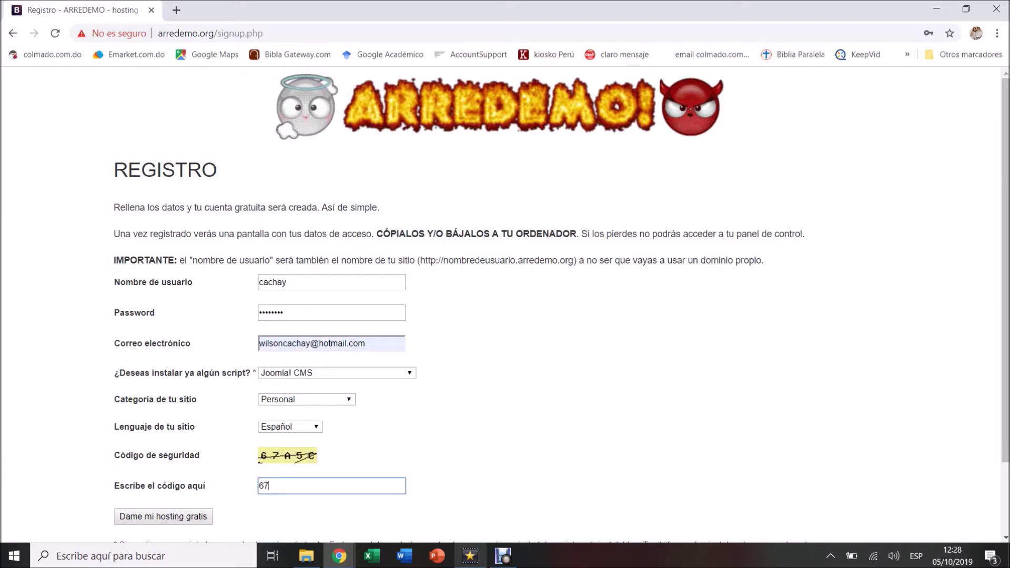
pyautogui.write('a5d')
pyautogui.press('BackSpace')
pyautogui.press('BackSpace')
pyautogui.press('BackSpace')
pyautogui.write('A5C')
pyautogui.press('Return')
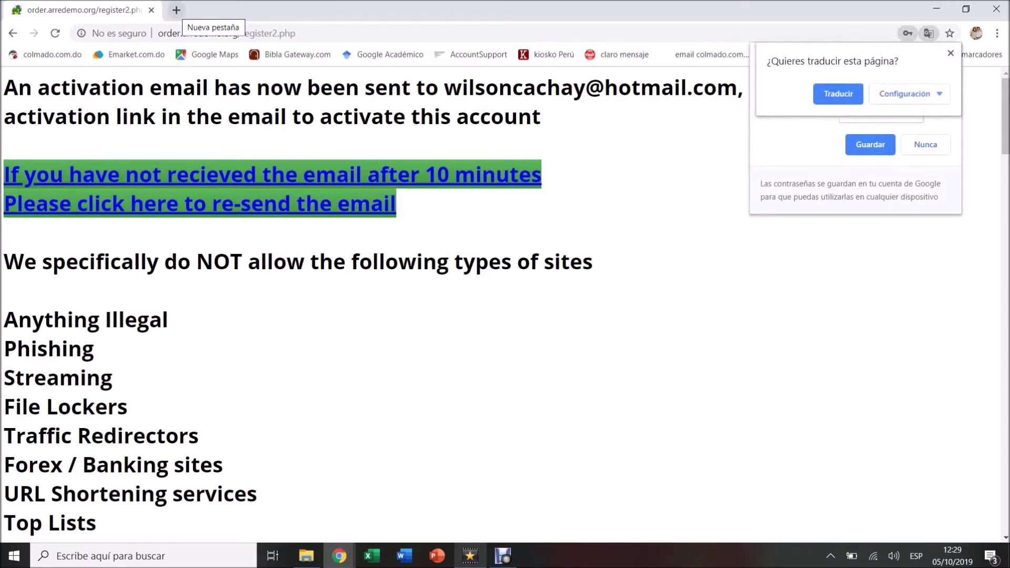
# - Open hotmail.com in a new tab
pyautogui.click(176, 10)
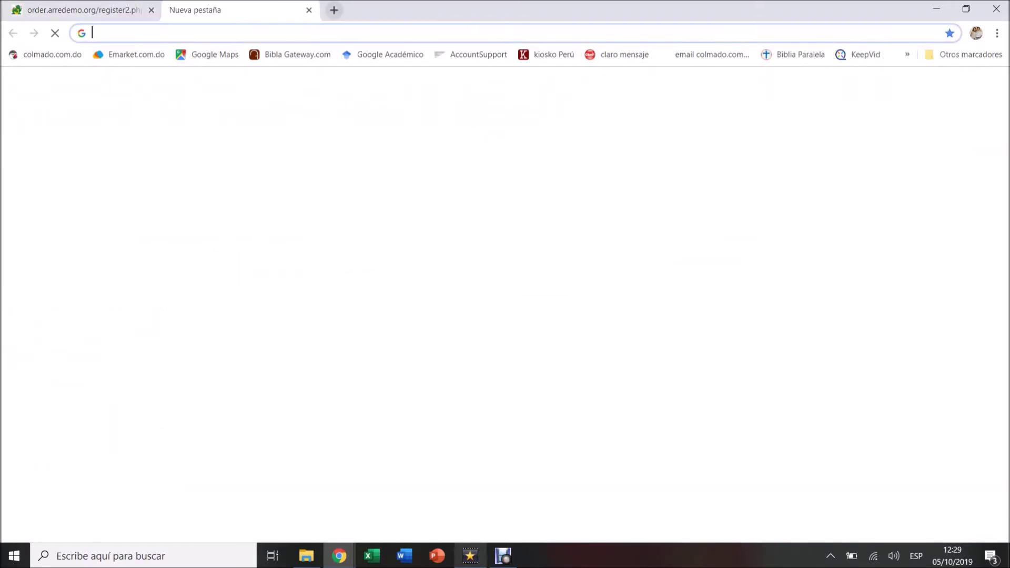
pyautogui.write('HT')
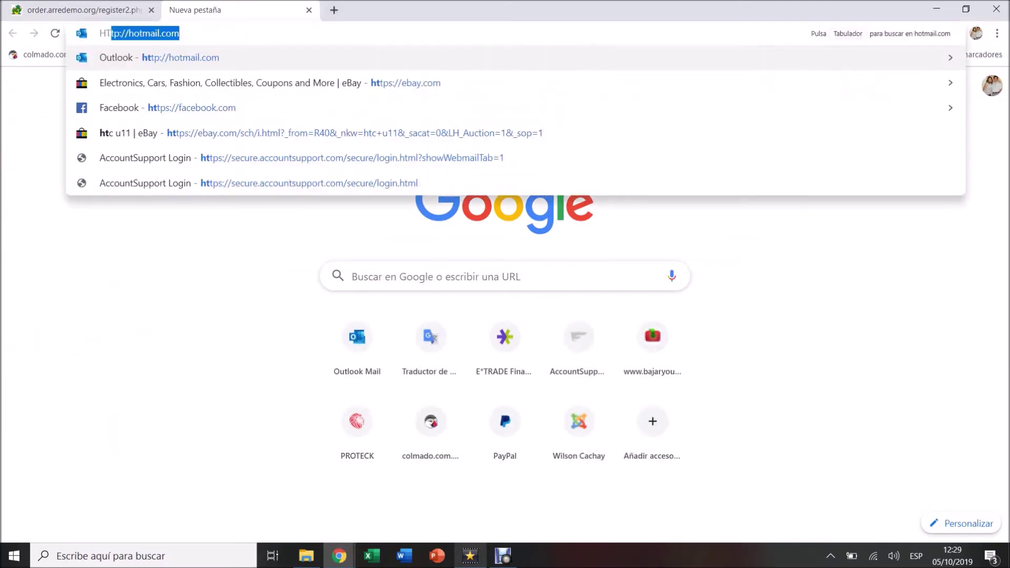
pyautogui.press('Return')
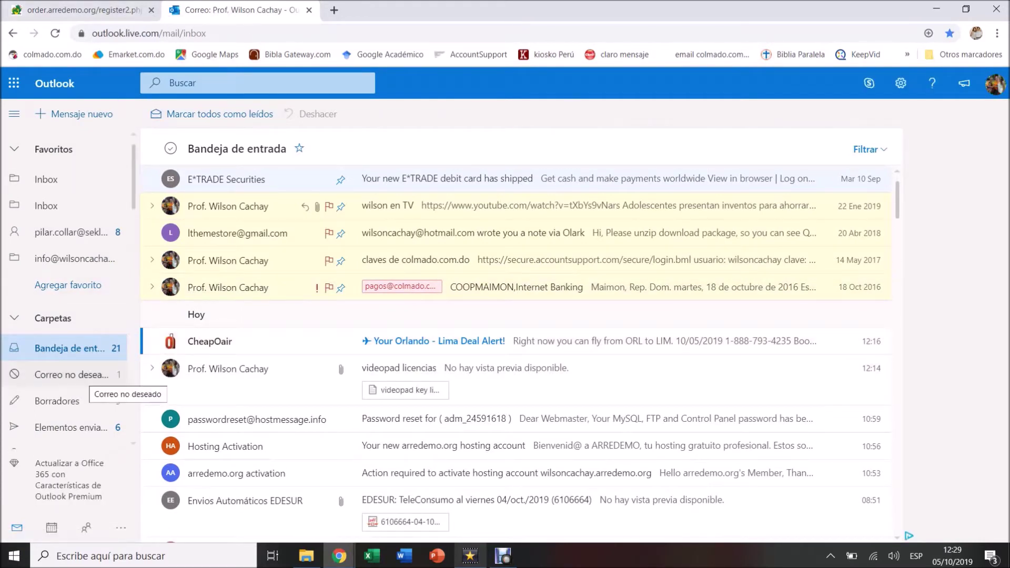
# - Mark the arredemo.org activation email in Junk as not spam, then open it from the inbox
pyautogui.click(71, 375)
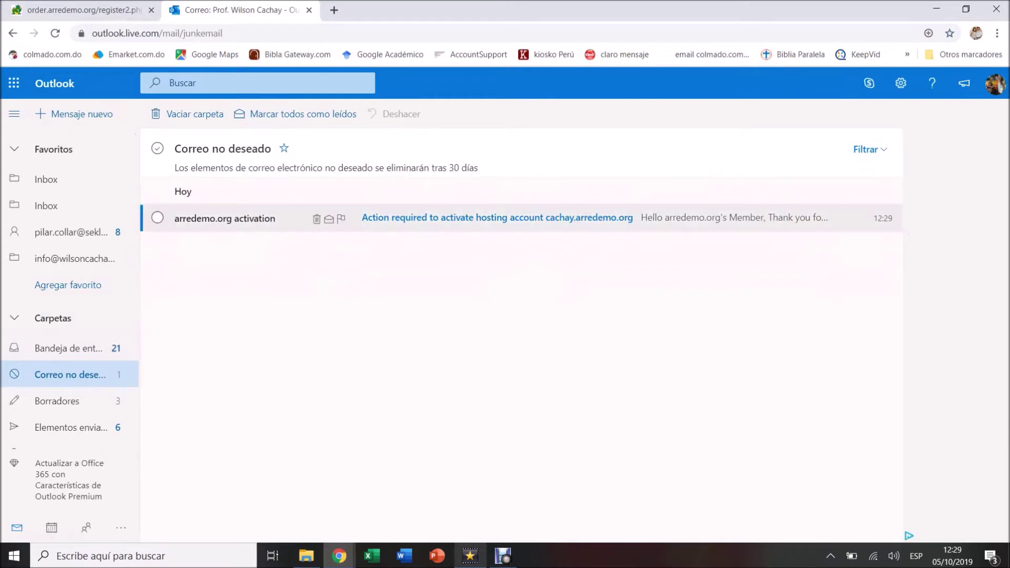
pyautogui.click(268, 218)
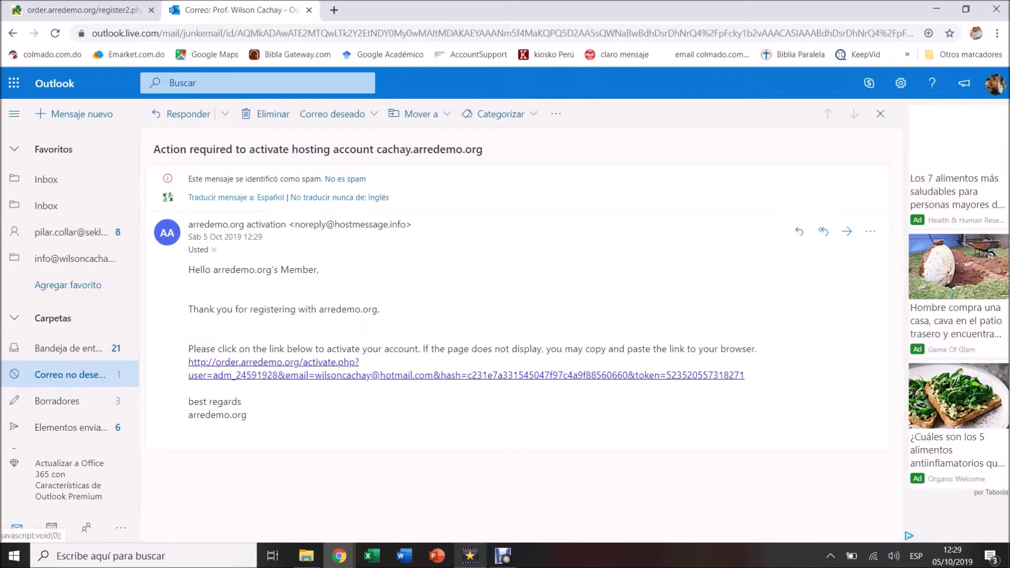
pyautogui.press('Delete')
pyautogui.click(68, 348)
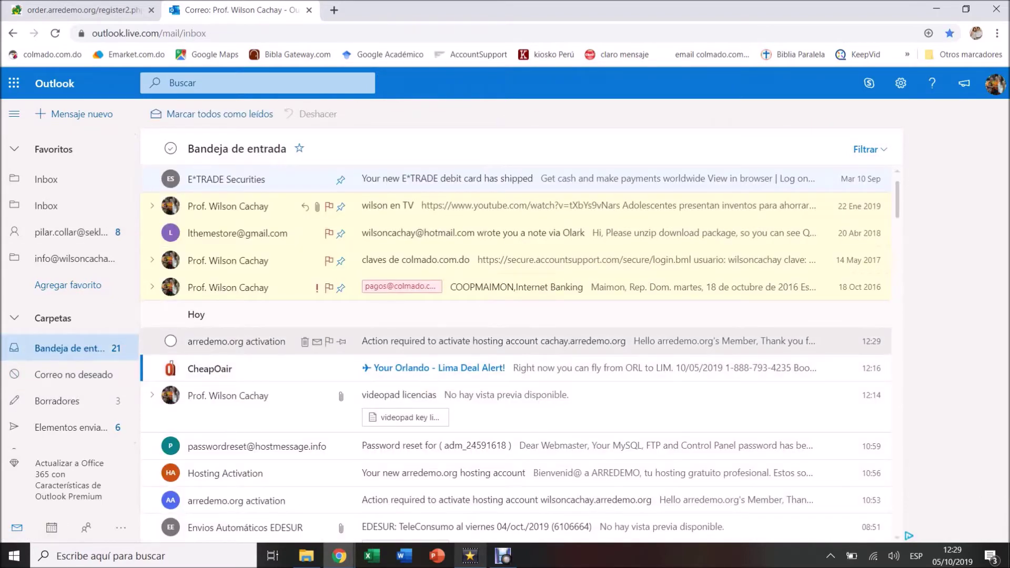
pyautogui.click(316, 338)
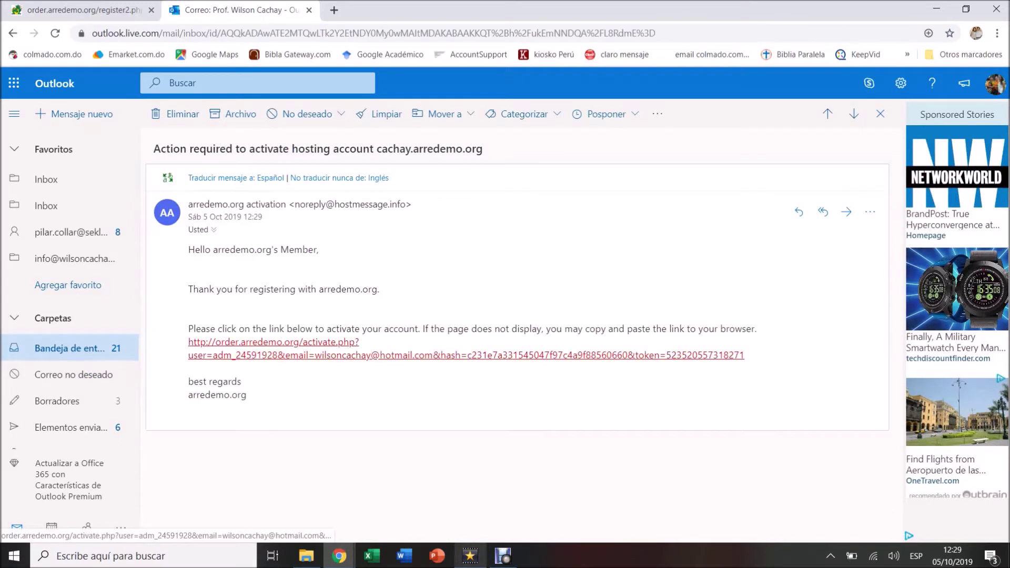
# - Follow the email's activation link and wait for the Account Order Confirmation page to load
pyautogui.click(368, 350)
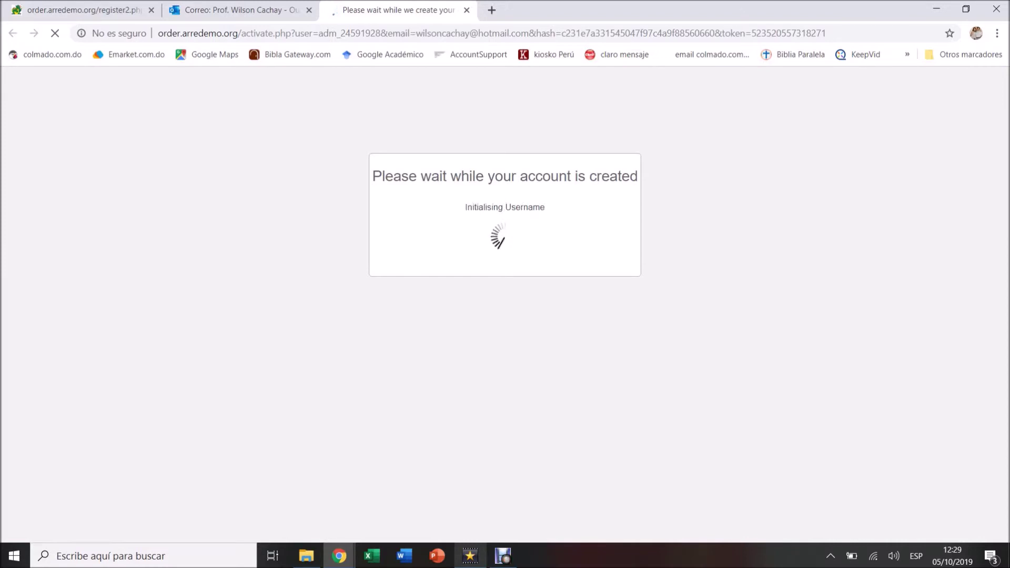
pyautogui.moveTo(503, 556)
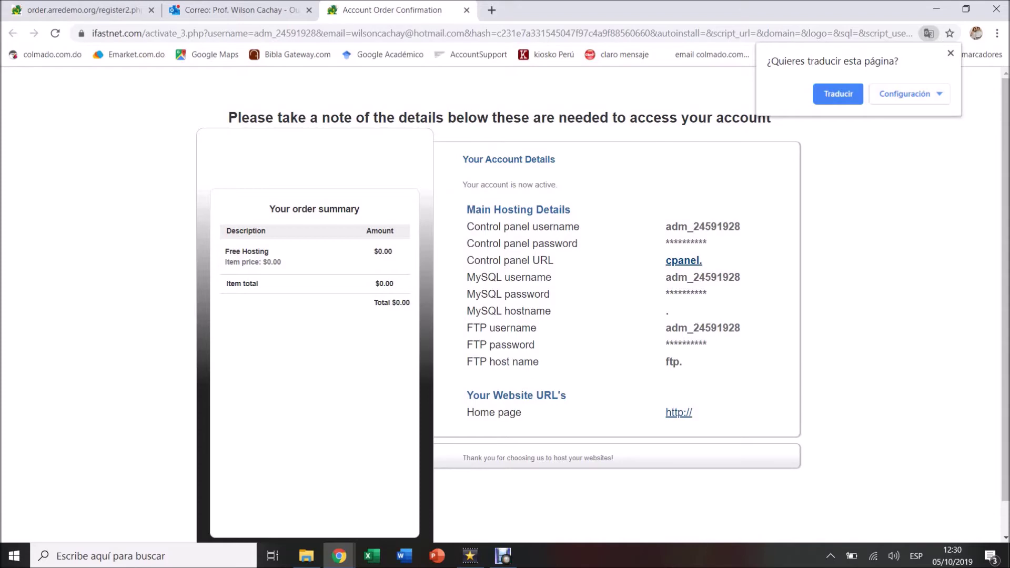
# - Back in Outlook, mark the Hosting Activation email in Junk as not spam and open it from the inbox
pyautogui.click(237, 10)
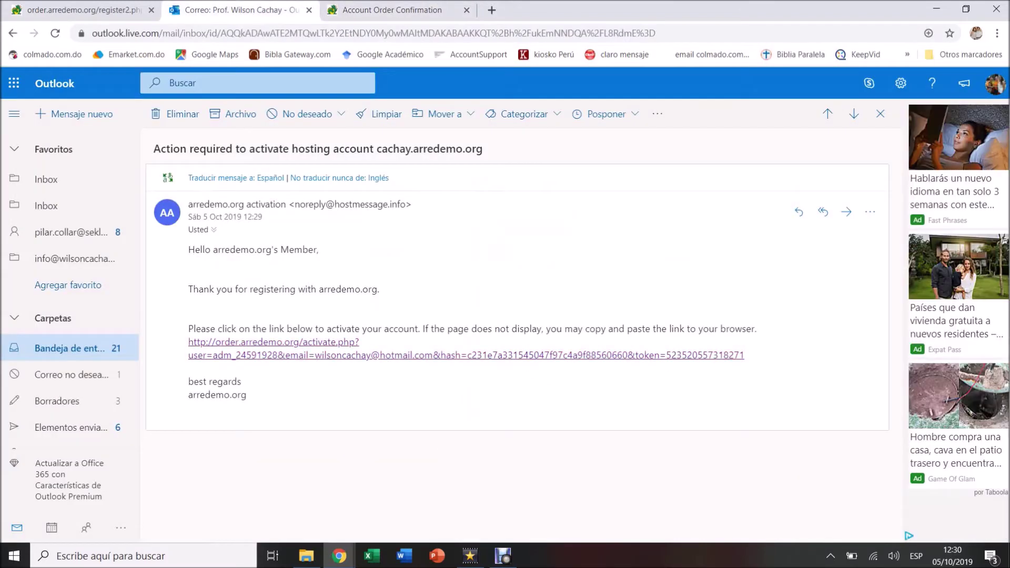
pyautogui.click(79, 350)
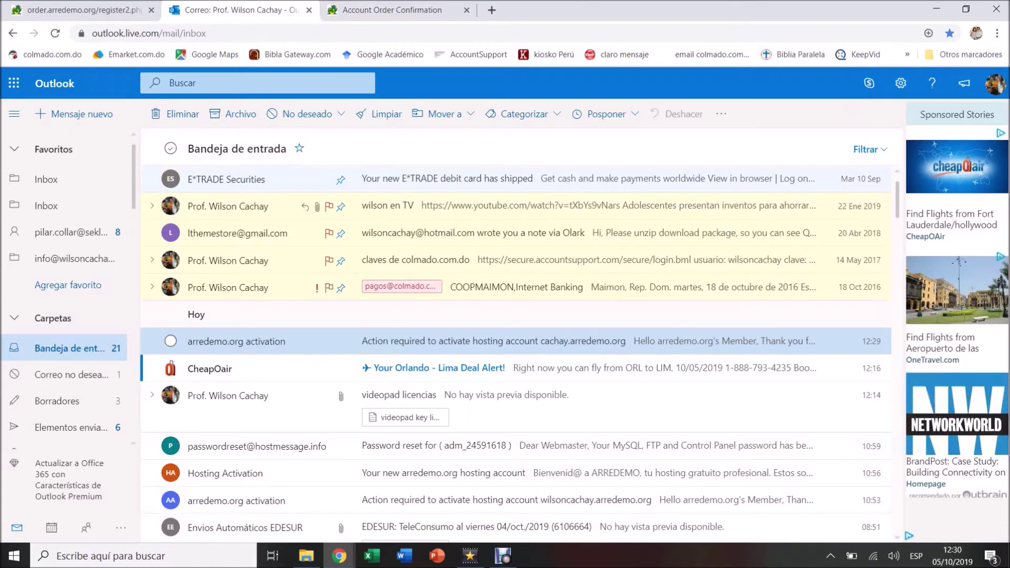
pyautogui.click(71, 375)
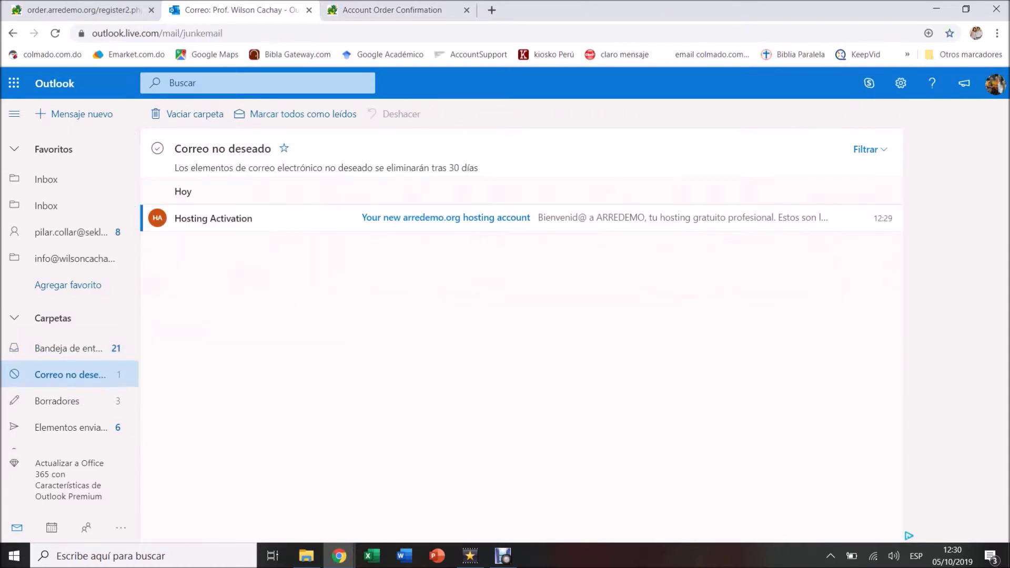
pyautogui.click(213, 218)
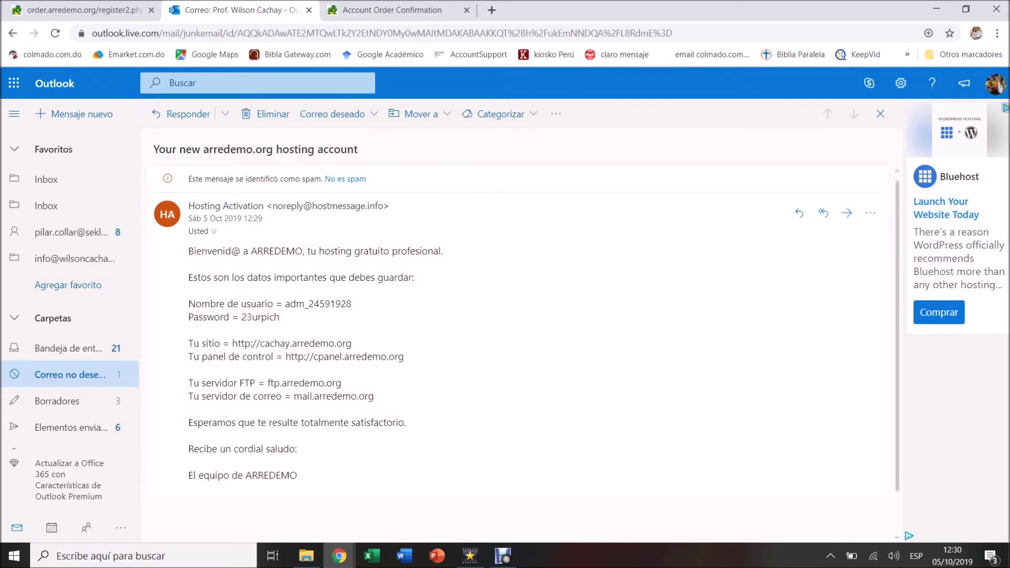
pyautogui.press('Delete')
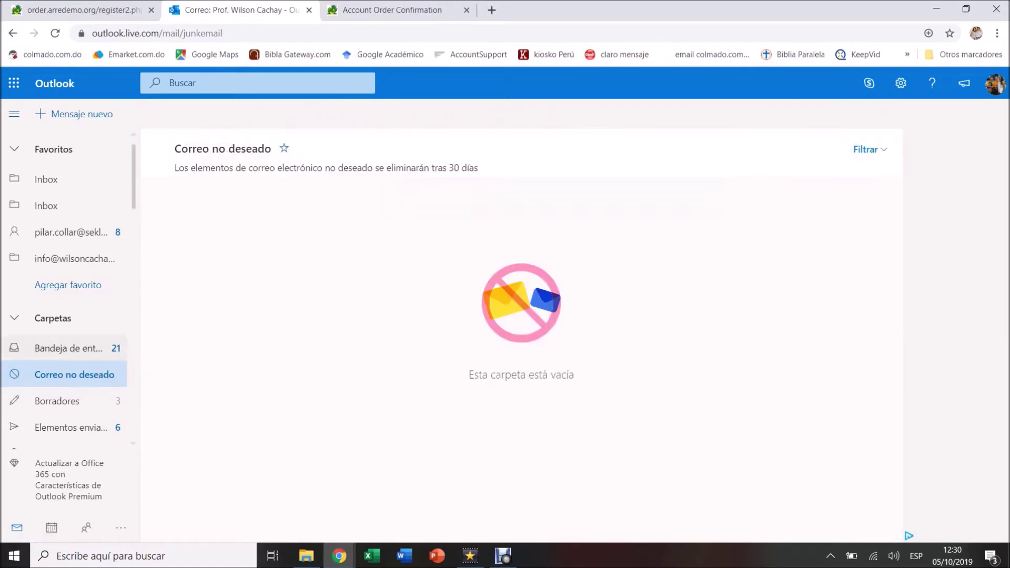
pyautogui.click(69, 348)
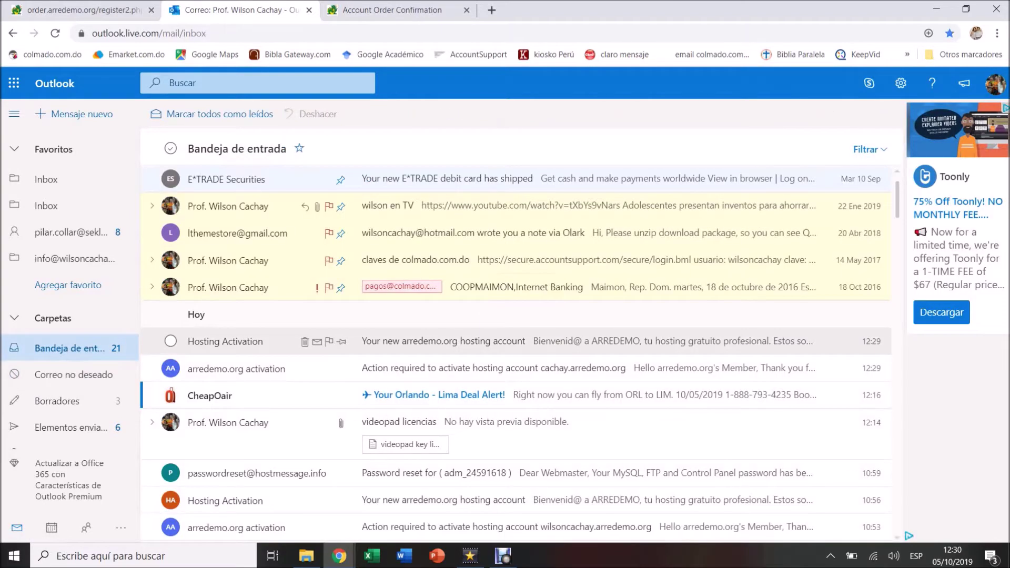
pyautogui.click(420, 341)
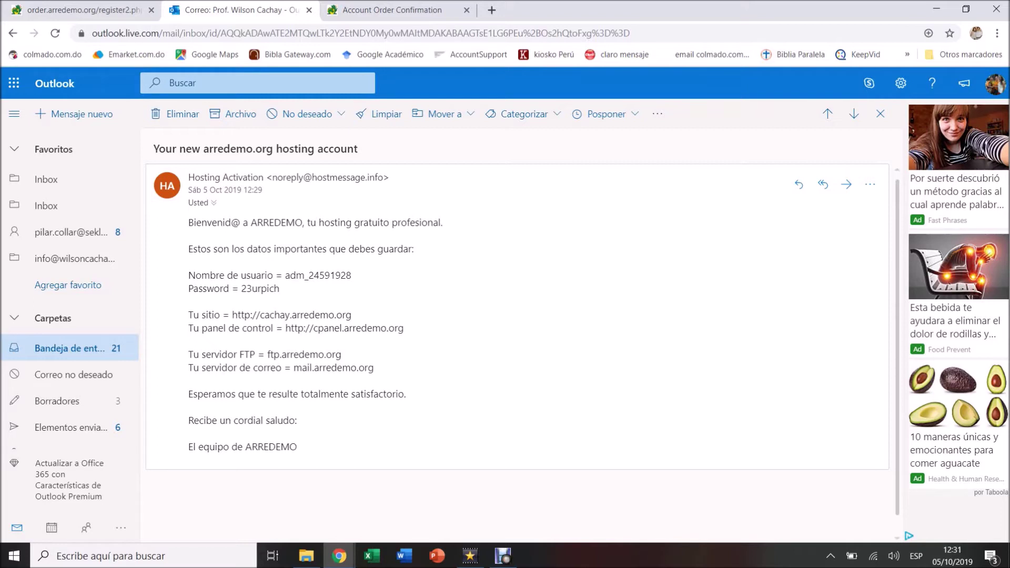
# - Load the emailed control panel URL (cpanel.arredemo.org) in a new tab and copy the account username
pyautogui.moveTo(404, 328); pyautogui.dragTo(285, 328)
pyautogui.hotkey('ctrl', 'c')
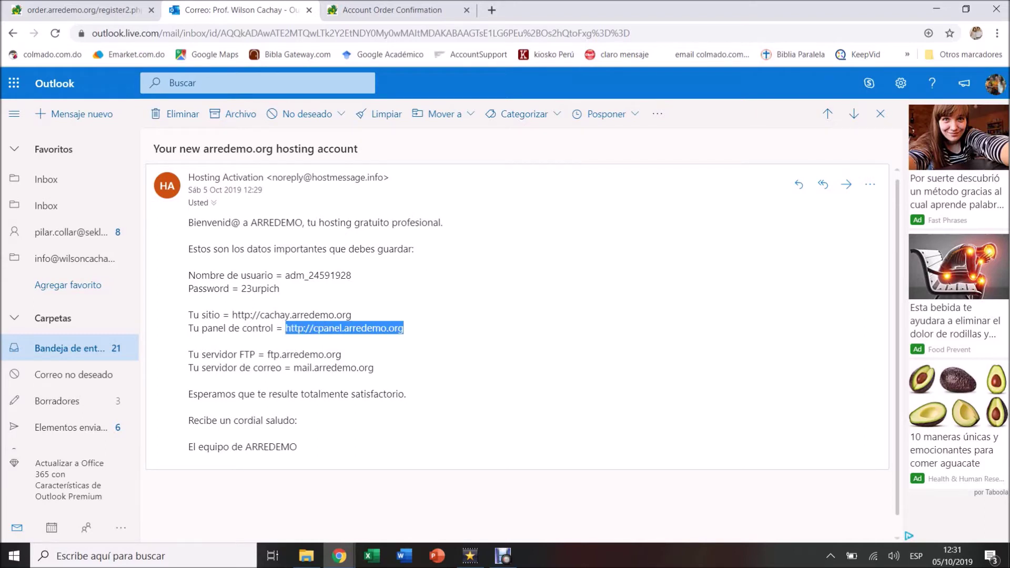
pyautogui.click(492, 10)
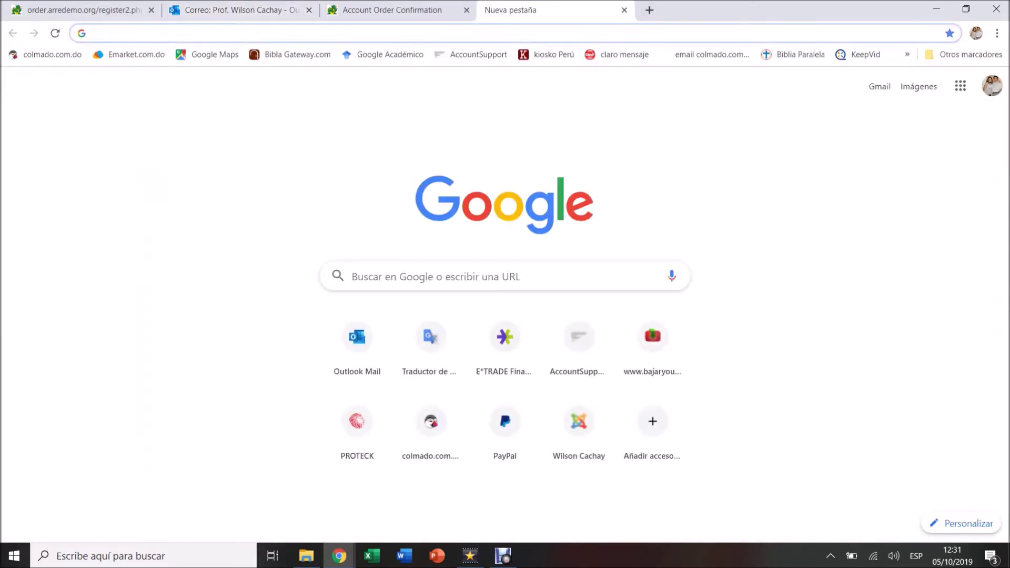
pyautogui.hotkey('ctrl', 'v')
pyautogui.press('Return')
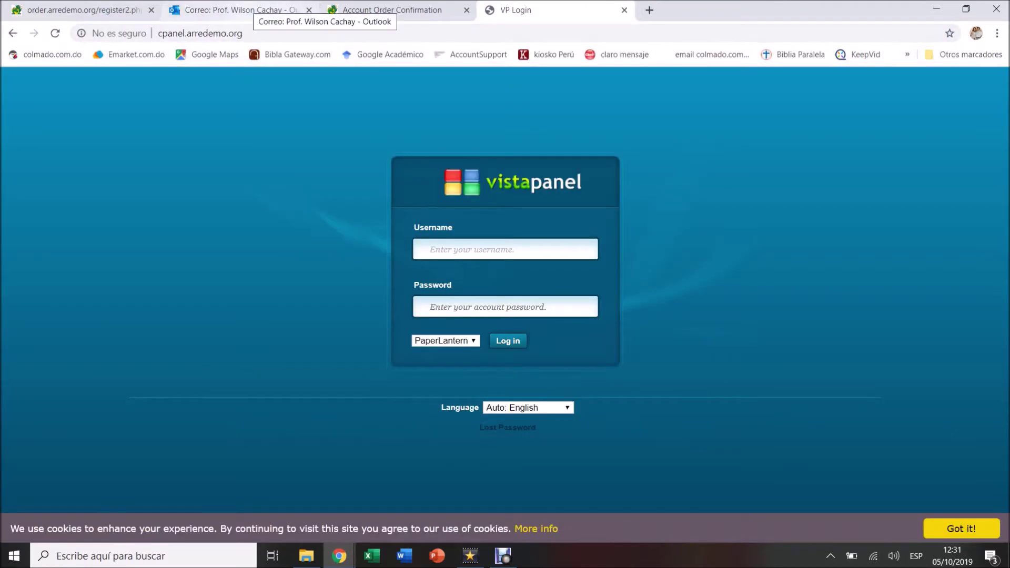
pyautogui.click(251, 10)
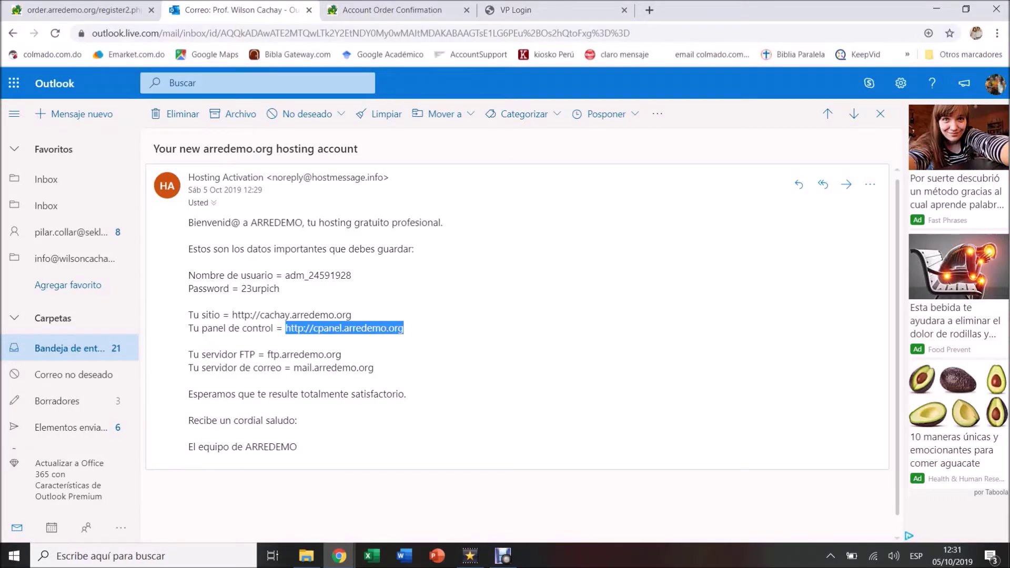
pyautogui.moveTo(352, 275); pyautogui.dragTo(285, 276)
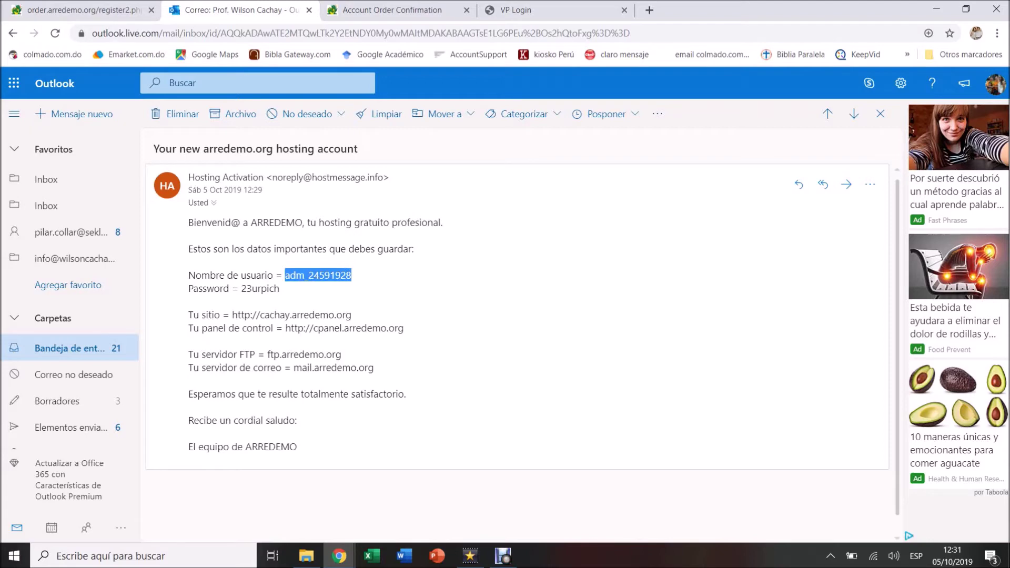
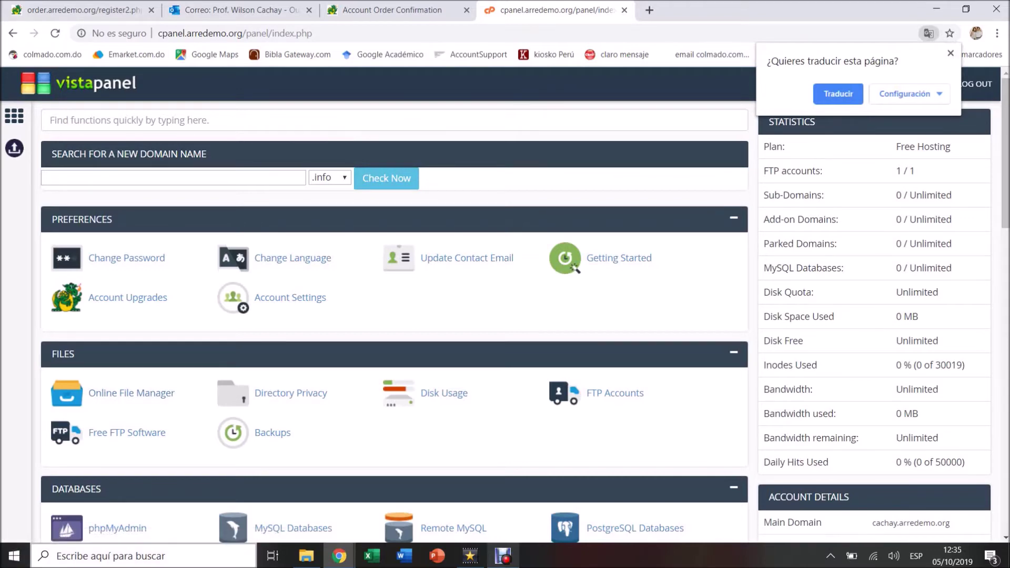
# - Open the Windows Control Panel and try large icons, small icons and category views, then close it
pyautogui.click(142, 556)
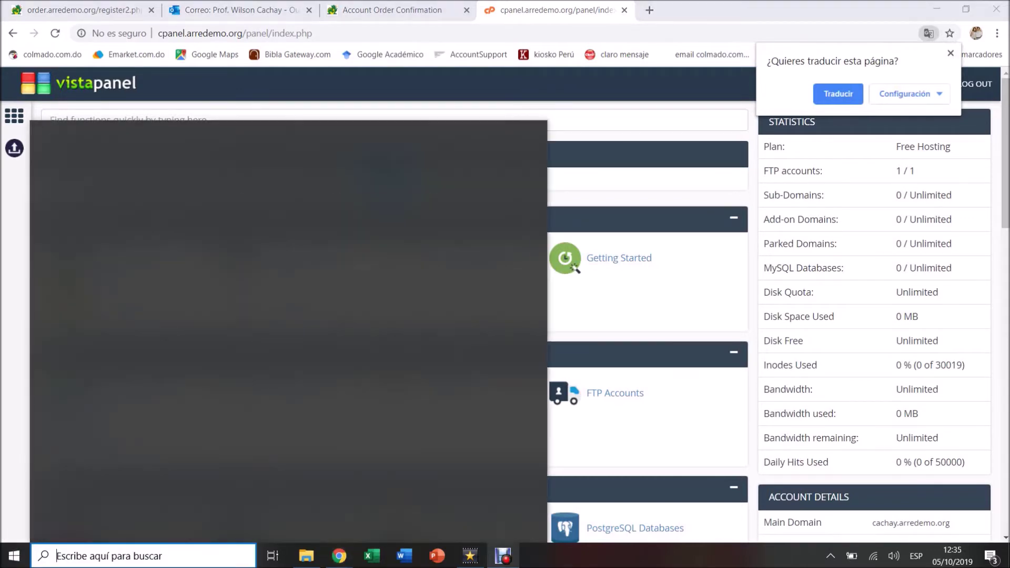
pyautogui.write('panel')
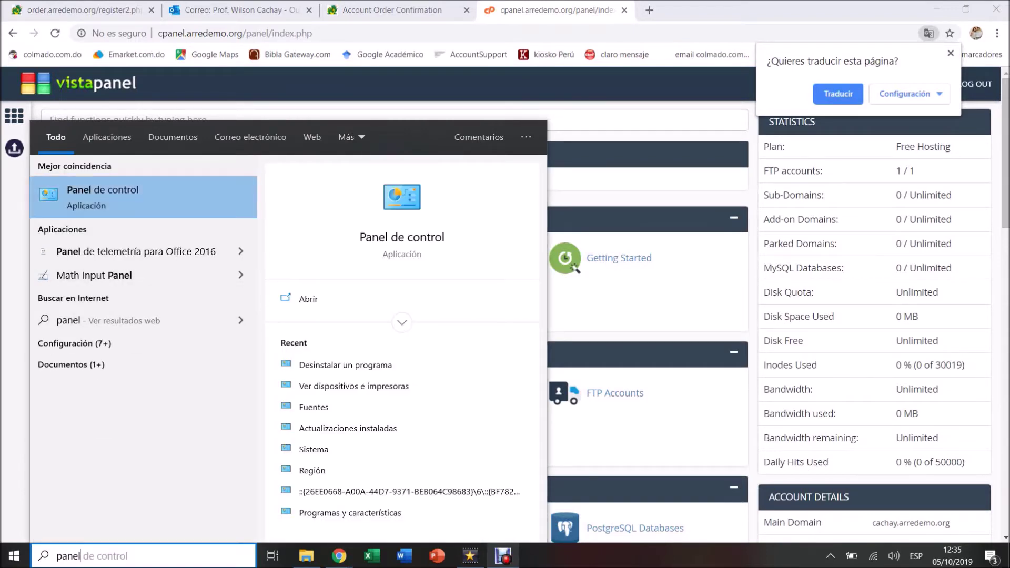
pyautogui.press('Return')
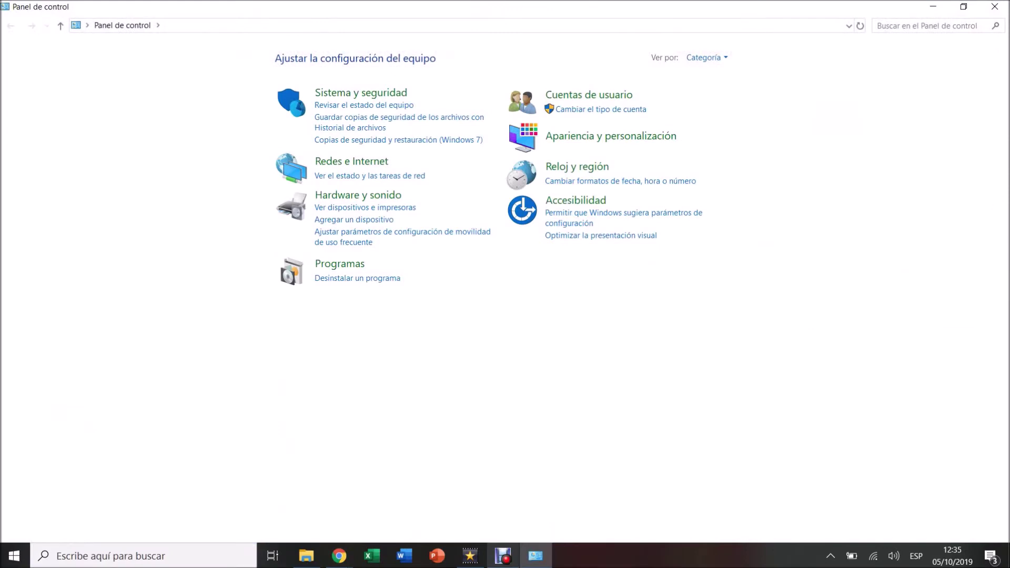
pyautogui.click(705, 58)
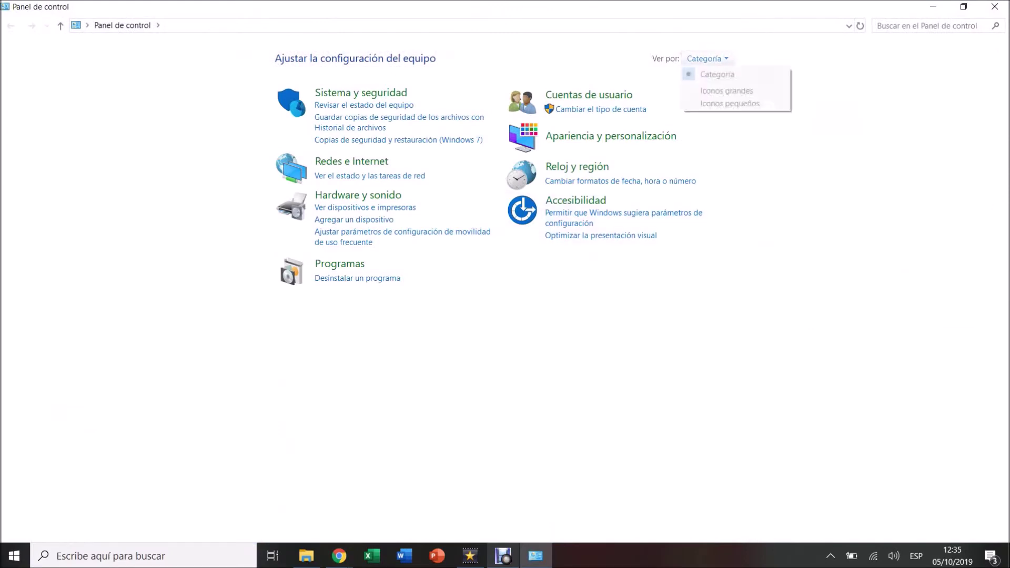
pyautogui.click(727, 90)
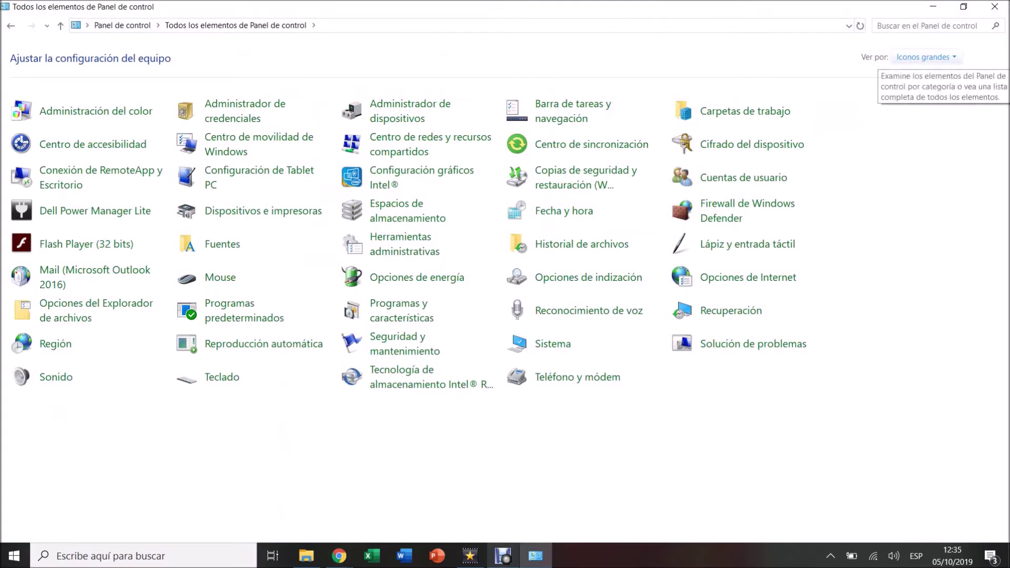
pyautogui.click(926, 56)
pyautogui.click(926, 103)
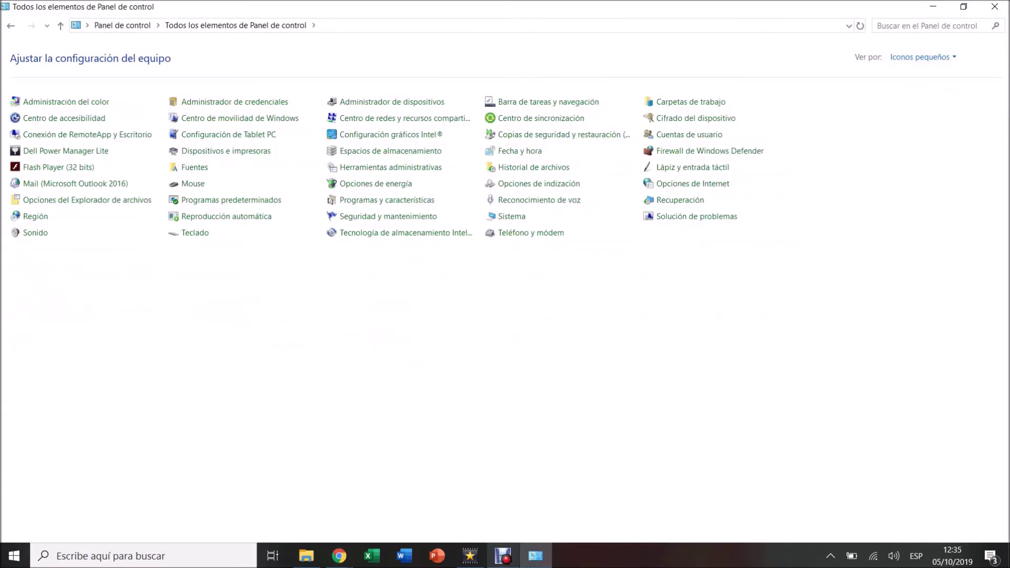
pyautogui.click(921, 58)
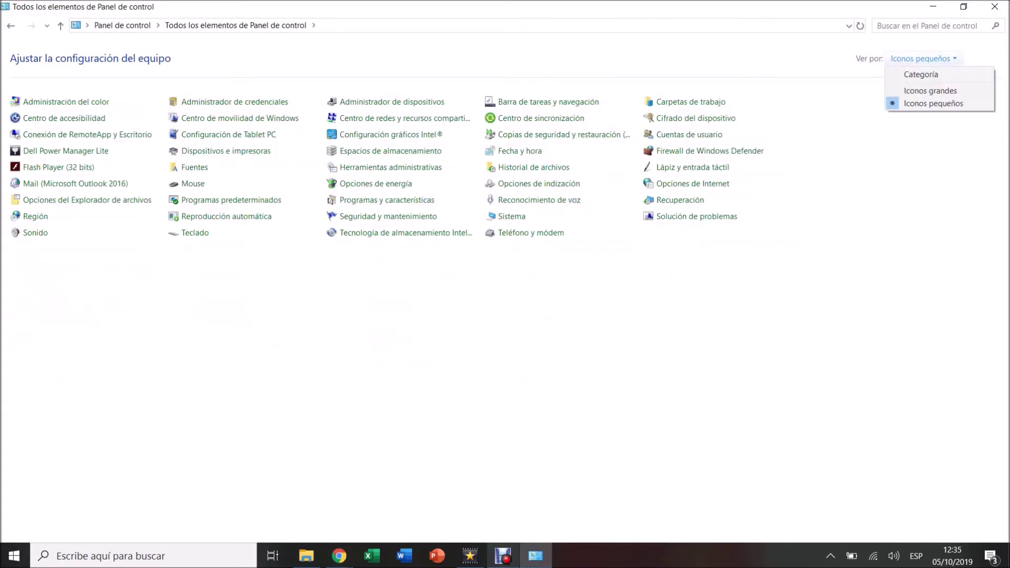
pyautogui.click(930, 91)
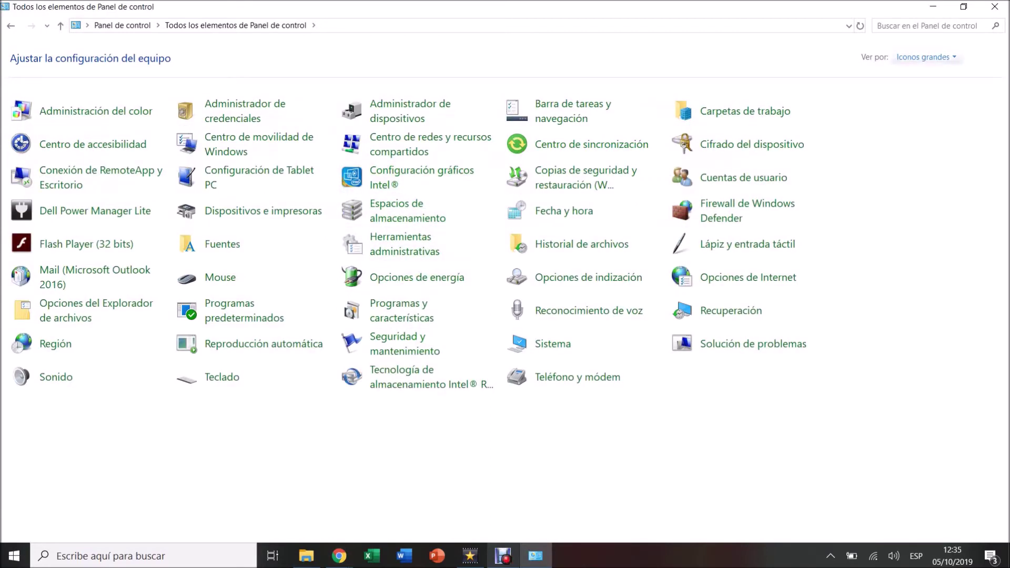
pyautogui.click(925, 58)
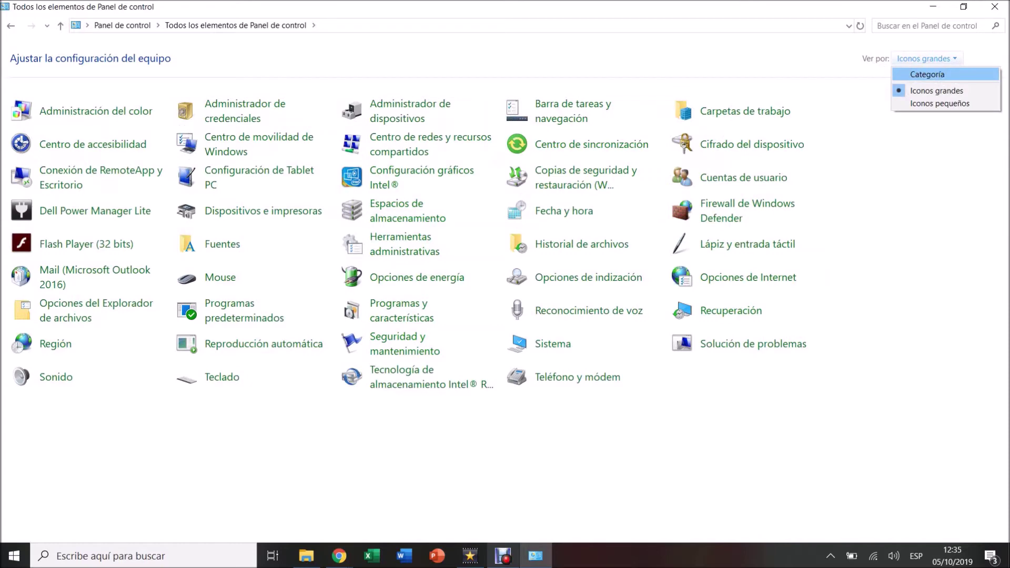
pyautogui.click(927, 75)
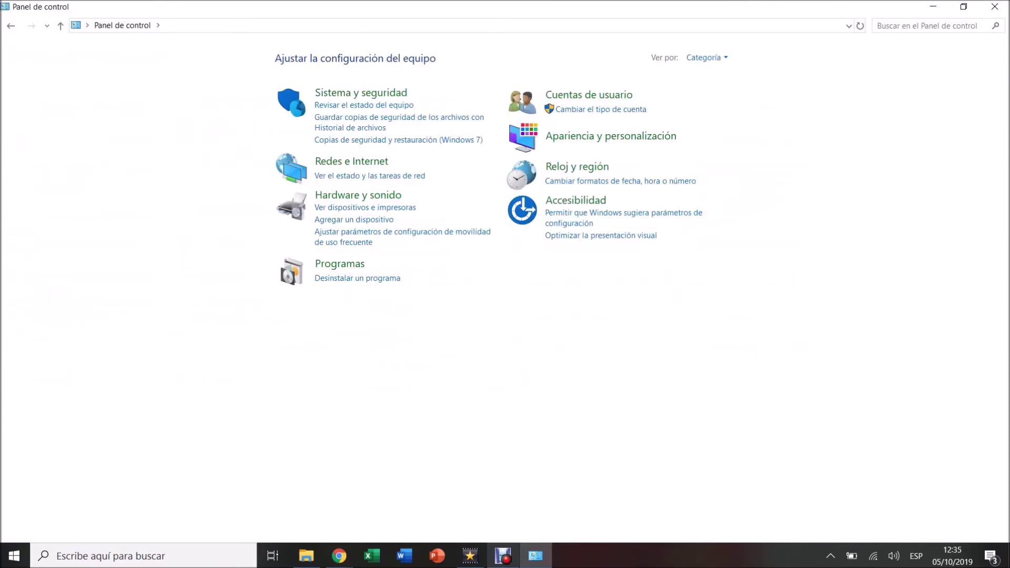
pyautogui.click(994, 7)
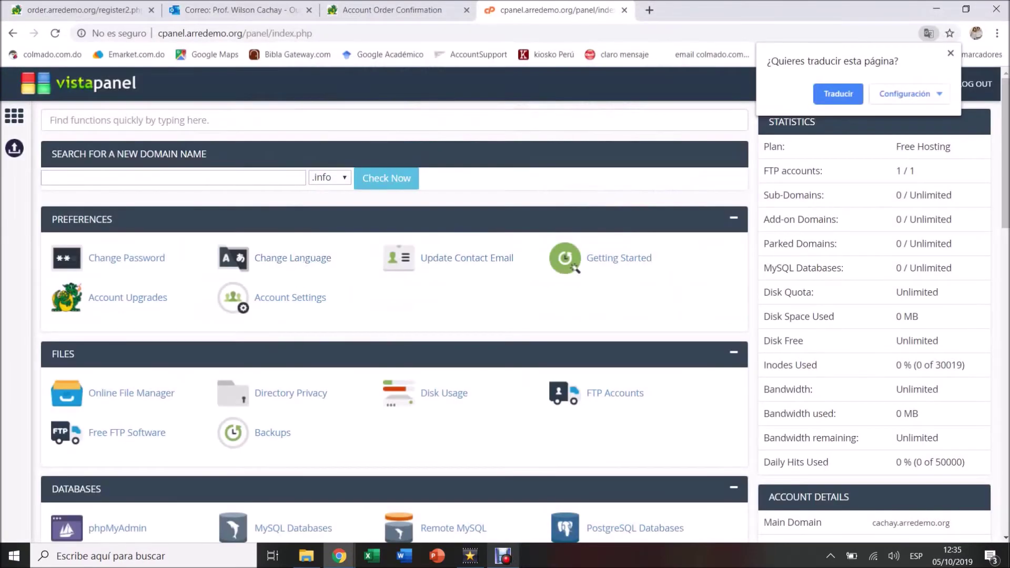
# - Scroll the vistapanel dashboard to the Softaculous section, then bring up the hosting welcome email in Outlook
pyautogui.scroll(-5, 395, 316)
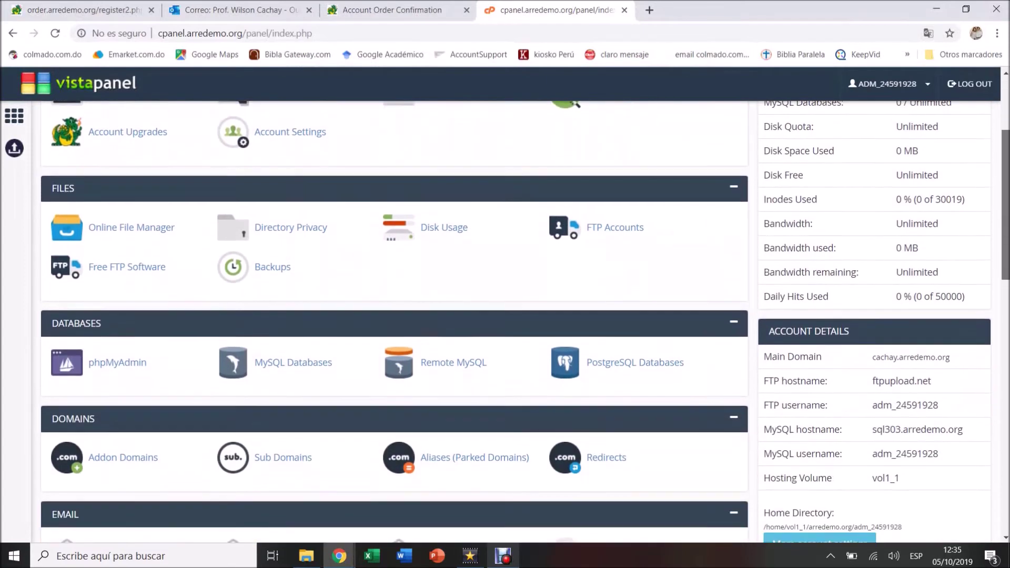
pyautogui.scroll(-5, 395, 316)
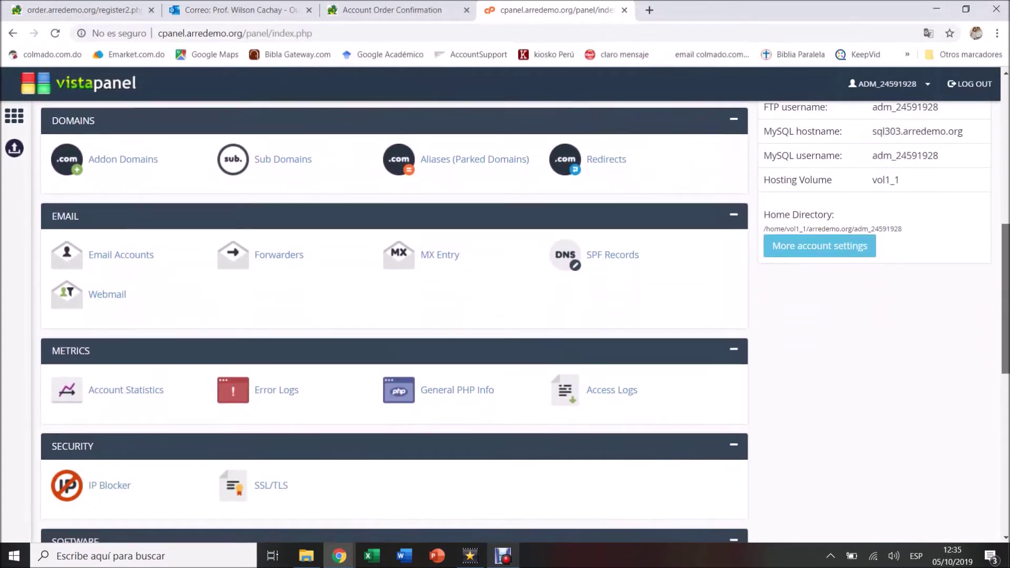
pyautogui.scroll(5, 395, 316)
pyautogui.scroll(2, 395, 321)
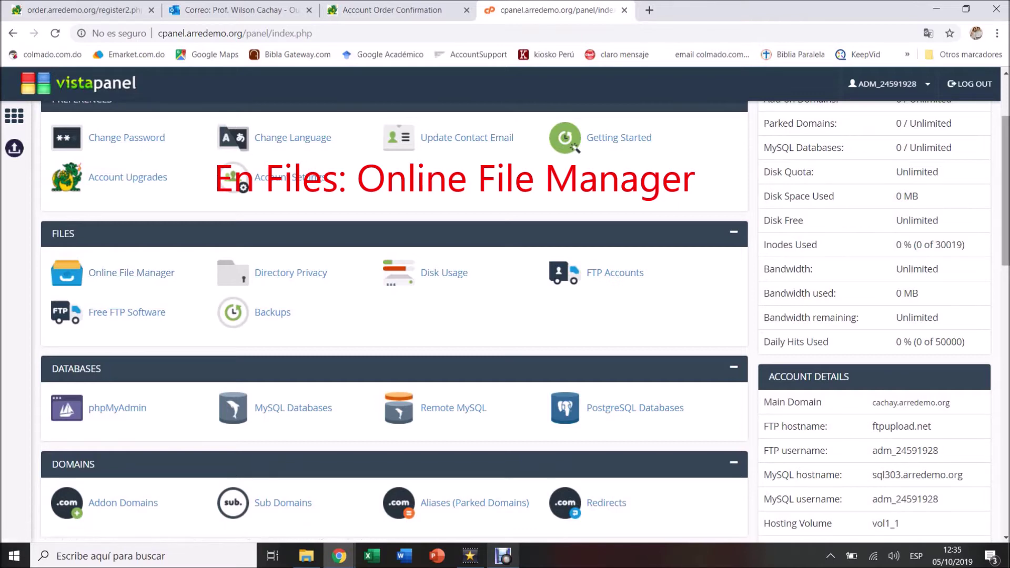
pyautogui.scroll(1, 394, 321)
pyautogui.scroll(1, 395, 321)
pyautogui.scroll(-3, 394, 321)
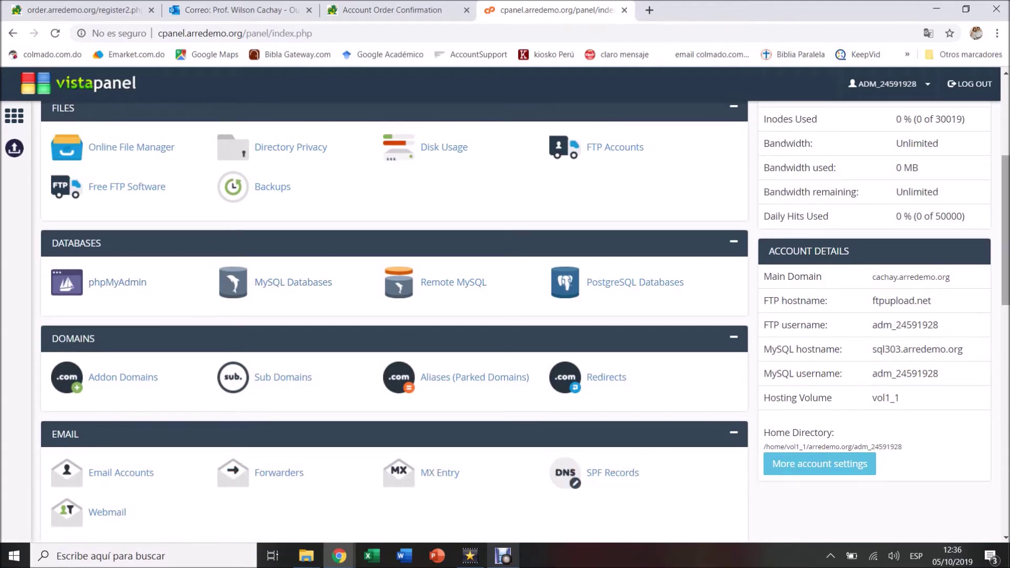
pyautogui.scroll(-2, 283, 248)
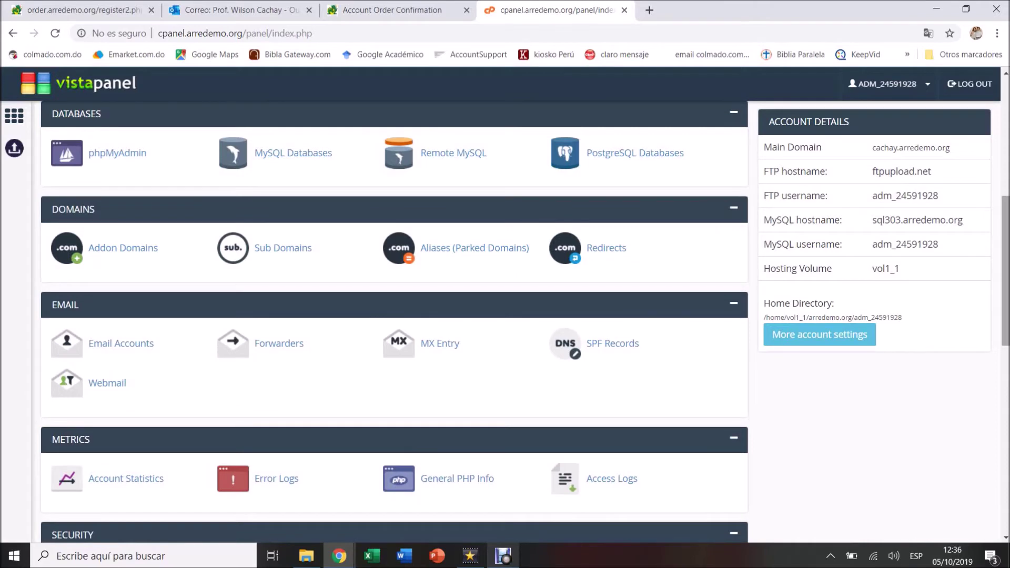
pyautogui.scroll(-8, 395, 316)
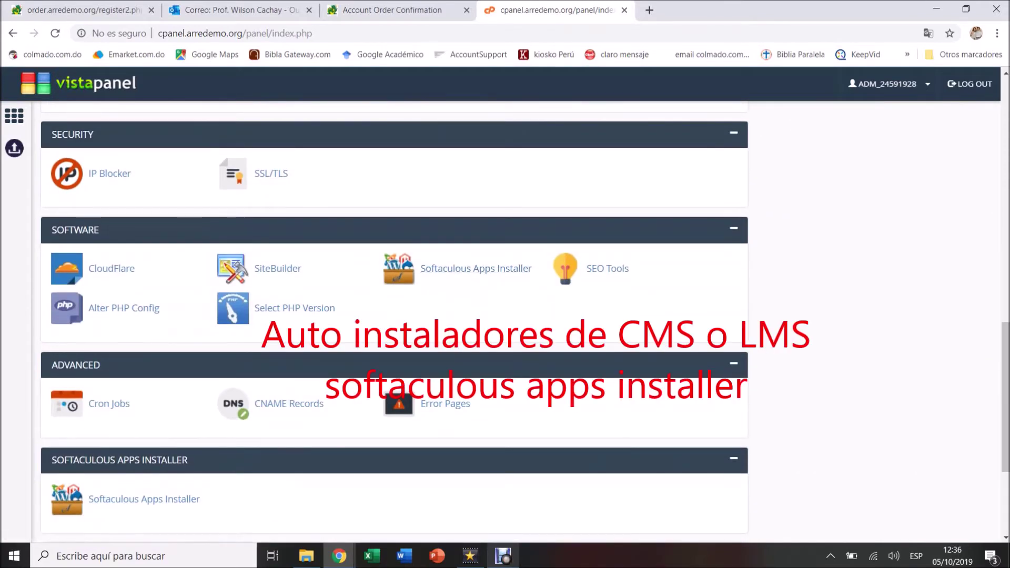
pyautogui.click(237, 10)
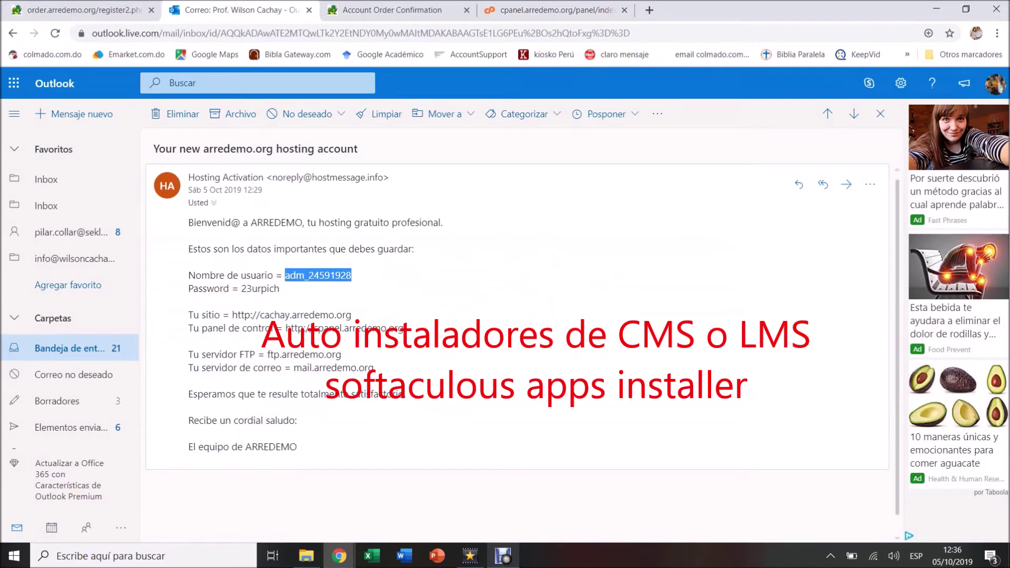
pyautogui.moveTo(352, 314); pyautogui.dragTo(232, 315)
pyautogui.hotkey('ctrl', 'c')
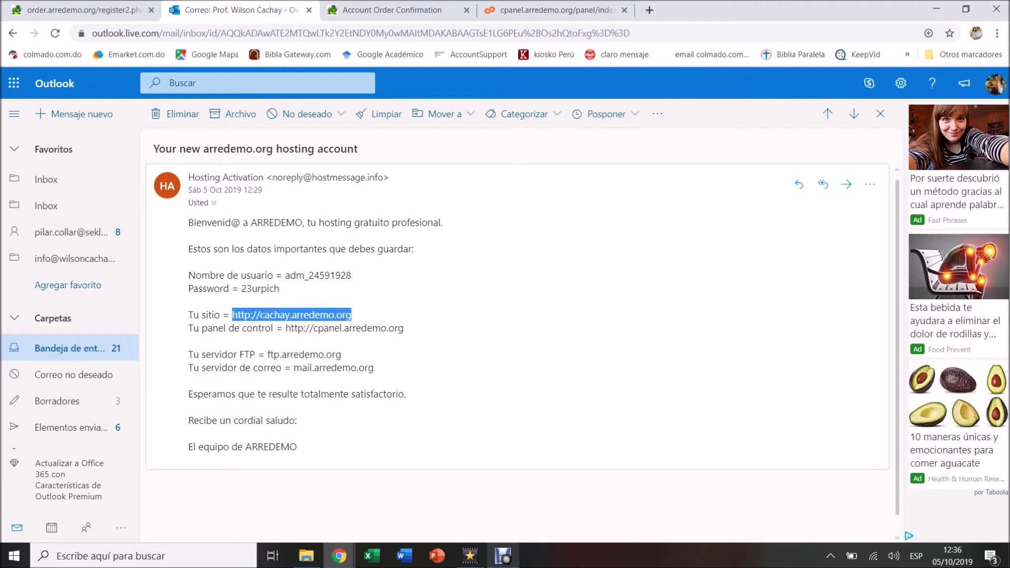
pyautogui.click(650, 10)
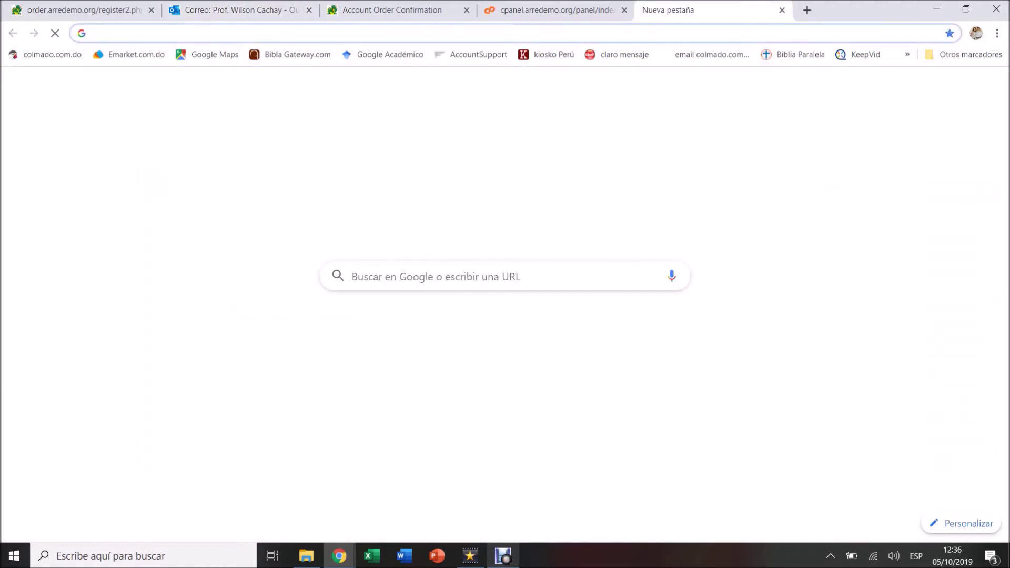
# - Load cachay.arredemo.org to view its 'HOSTING GRATUITO PROFESIONAL' page, then return to vistapanel
pyautogui.hotkey('ctrl', 'v')
pyautogui.press('Return')
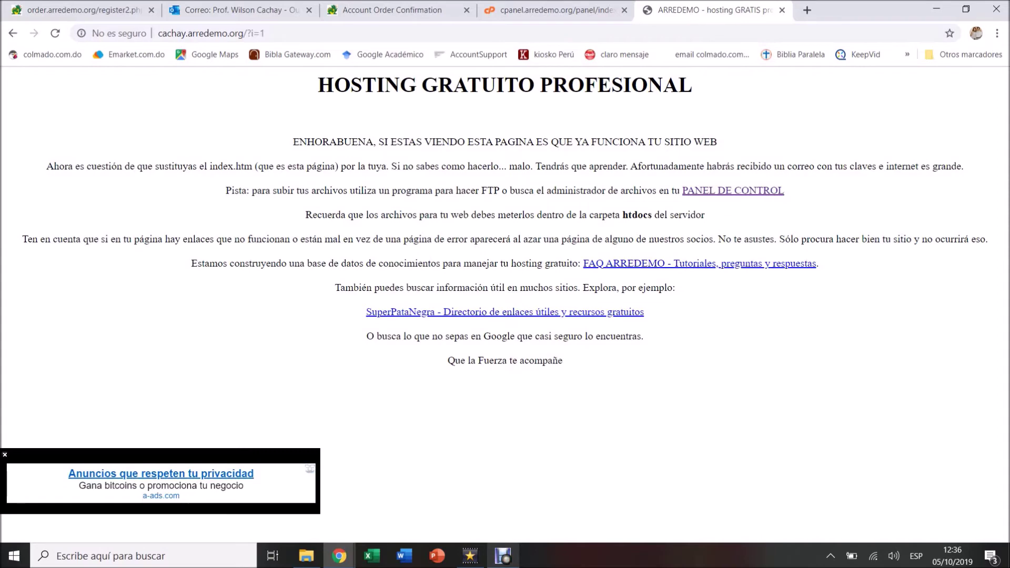
pyautogui.hotkey('ctrl', 'shift', 'Tab')
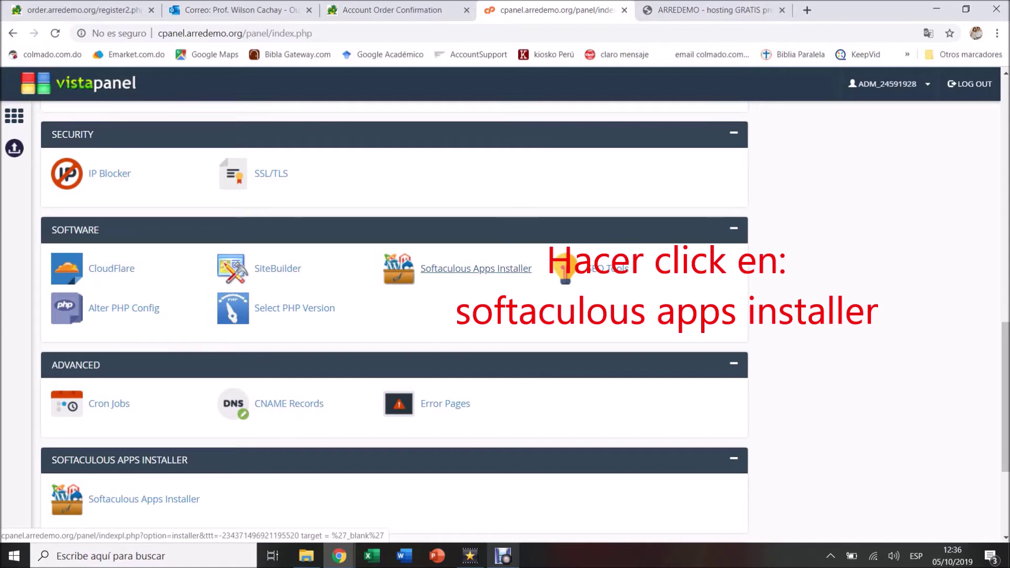
# - Open Softaculous, dismiss the translate offer, expand Educational scripts, and start installing PrestaShop 1.6.1.24
pyautogui.click(477, 269)
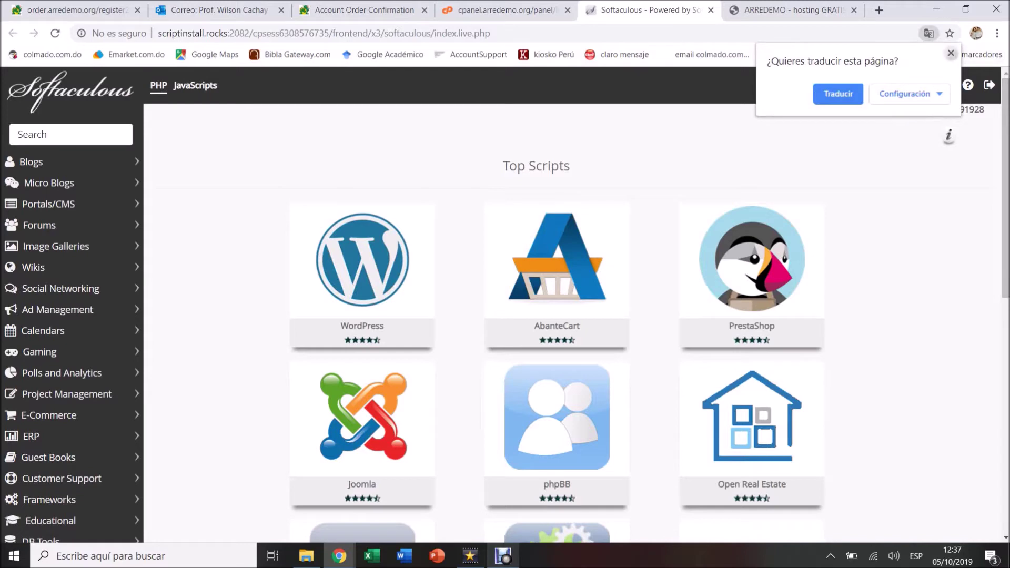
pyautogui.click(950, 54)
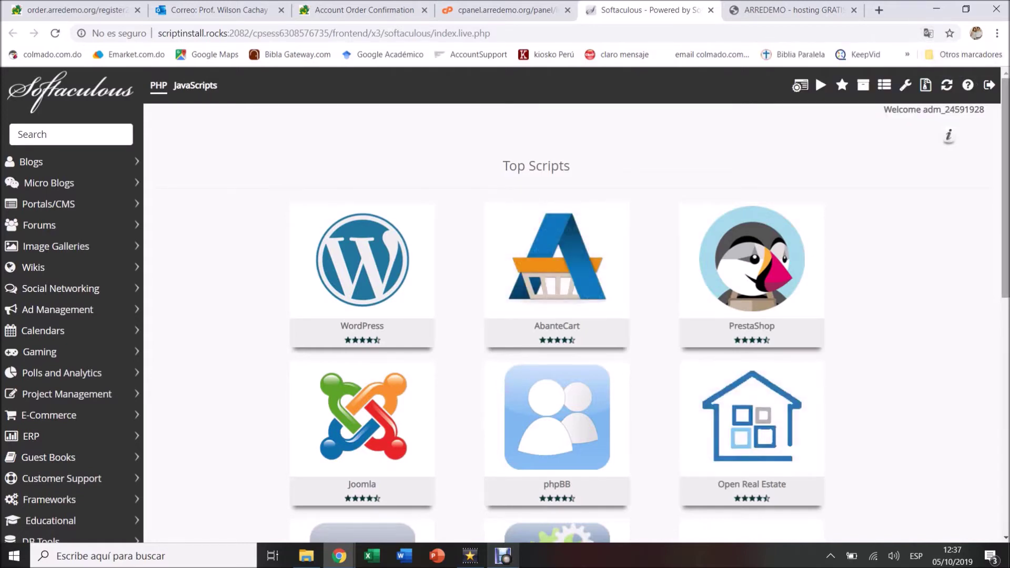
pyautogui.scroll(-4, 576, 306)
pyautogui.scroll(-1, 576, 305)
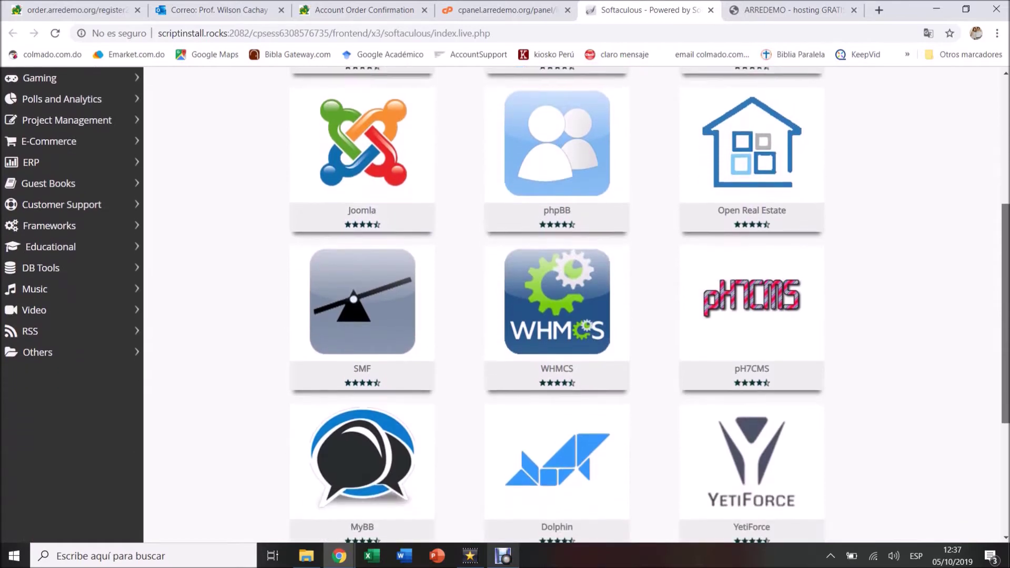
pyautogui.scroll(1, 576, 305)
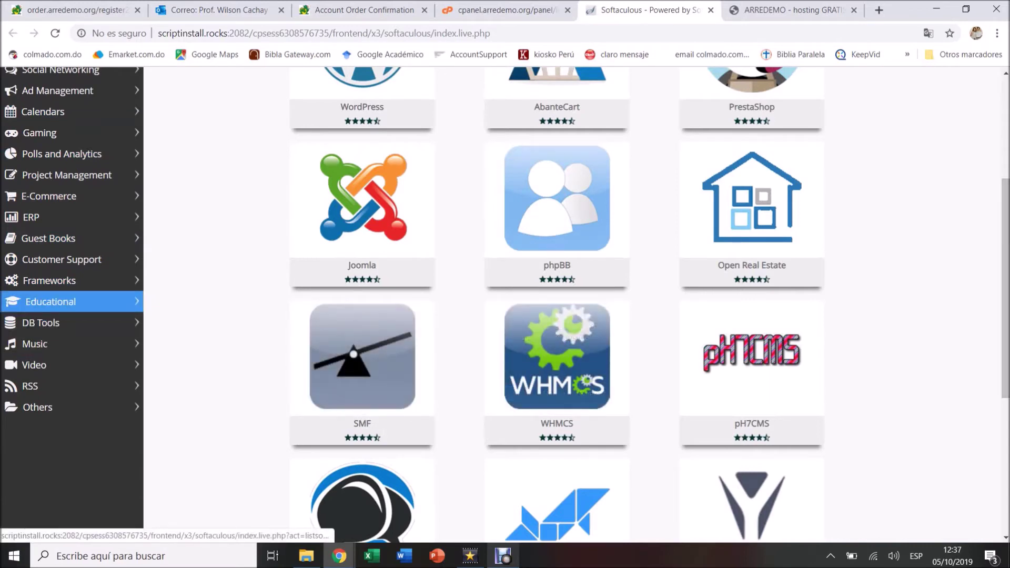
pyautogui.click(50, 302)
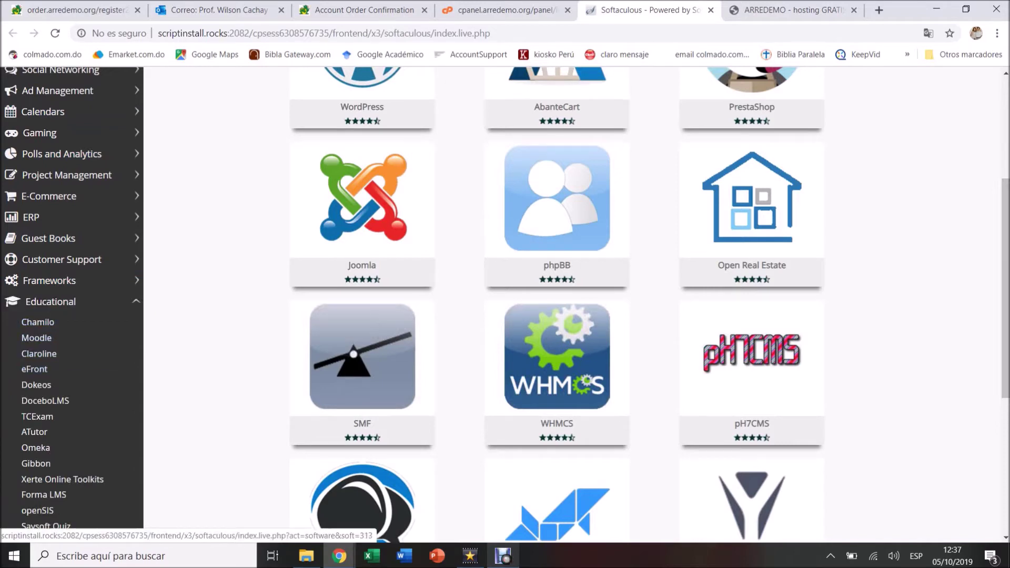
pyautogui.scroll(3, 526, 305)
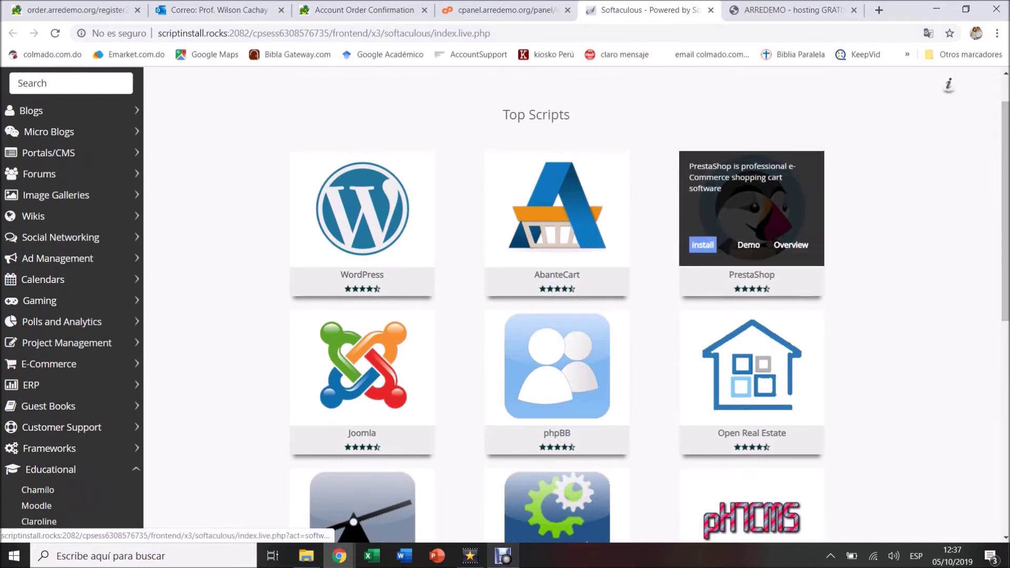
pyautogui.moveTo(703, 245)
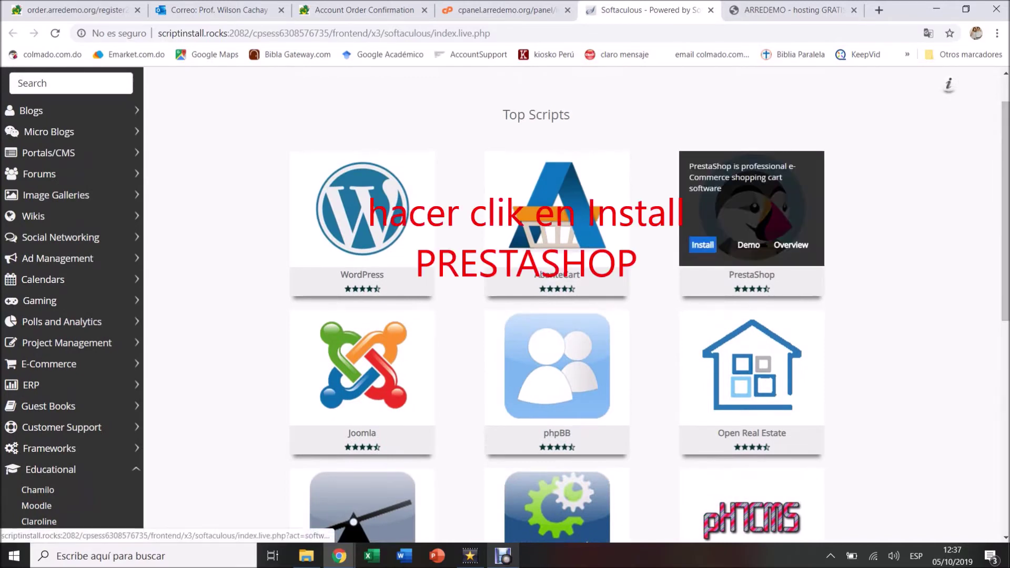
pyautogui.click(703, 245)
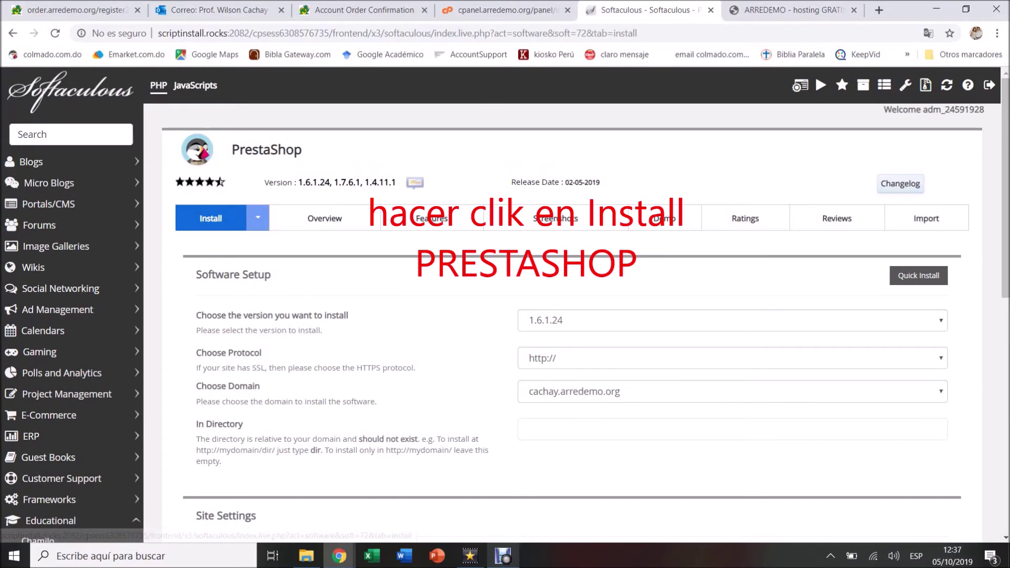
# - Replace the default store name with Robótica
pyautogui.scroll(-4, 573, 305)
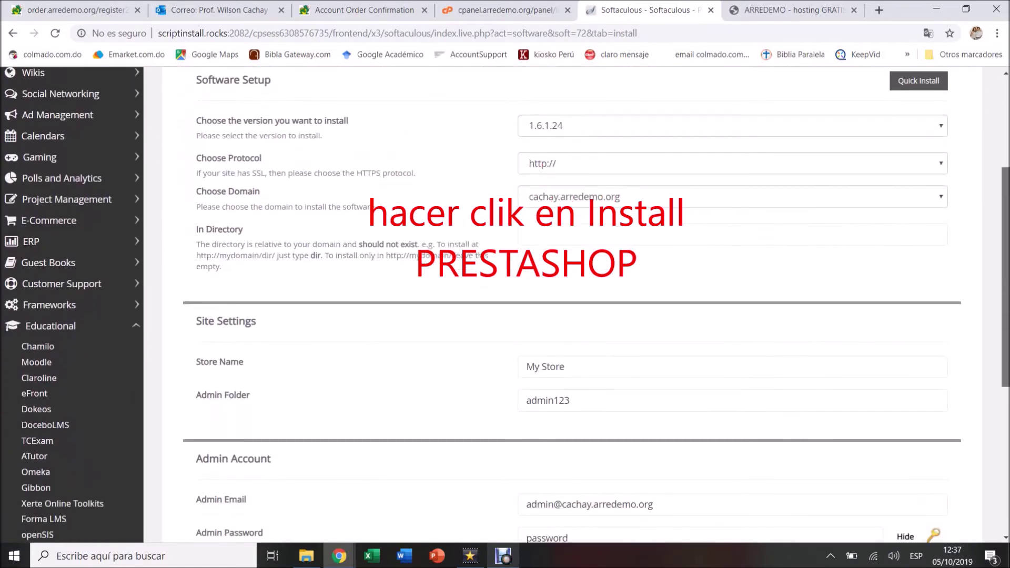
pyautogui.scroll(-1, 574, 305)
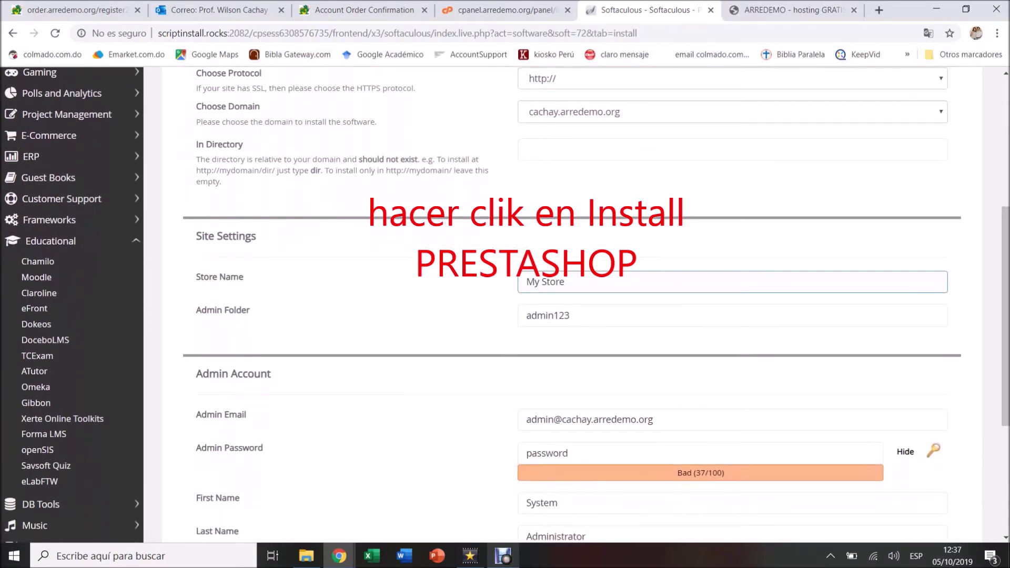
pyautogui.tripleClick(545, 282)
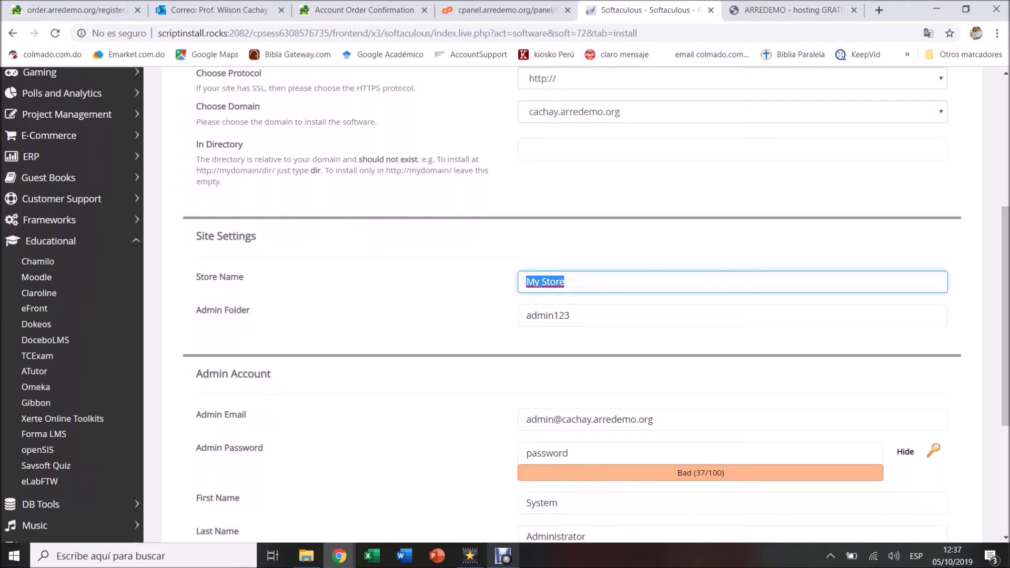
pyautogui.write('Wilson Cachay')
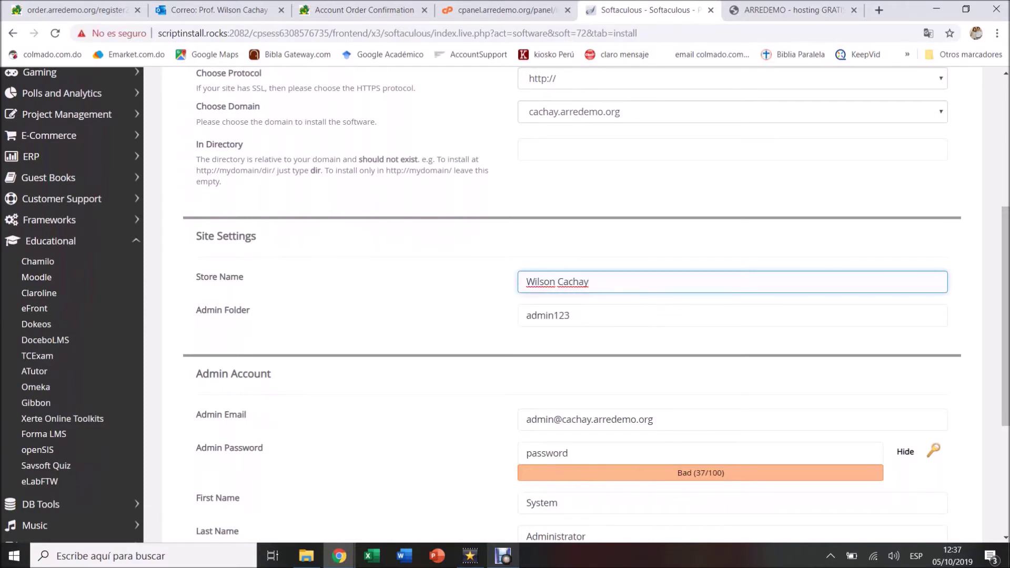
pyautogui.press('BackSpace')
pyautogui.press('BackSpace')
pyautogui.press('BackSpace')
pyautogui.press('BackSpace')
pyautogui.press('BackSpace')
pyautogui.press('BackSpace')
pyautogui.press('BackSpace')
pyautogui.press('BackSpace')
pyautogui.press('BackSpace')
pyautogui.press('BackSpace')
pyautogui.press('BackSpace')
pyautogui.press('BackSpace')
pyautogui.press('BackSpace')
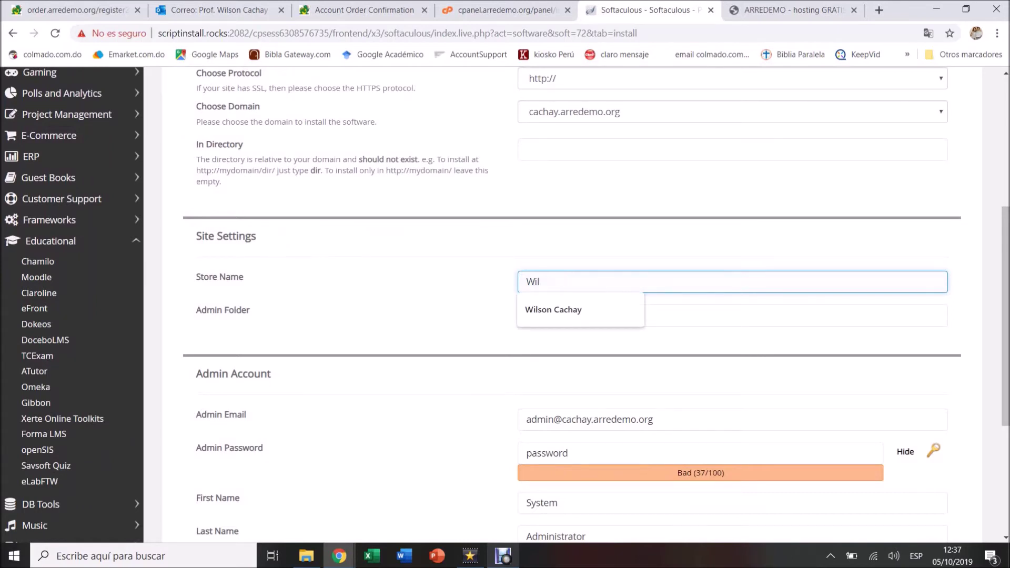
pyautogui.write('Rob')
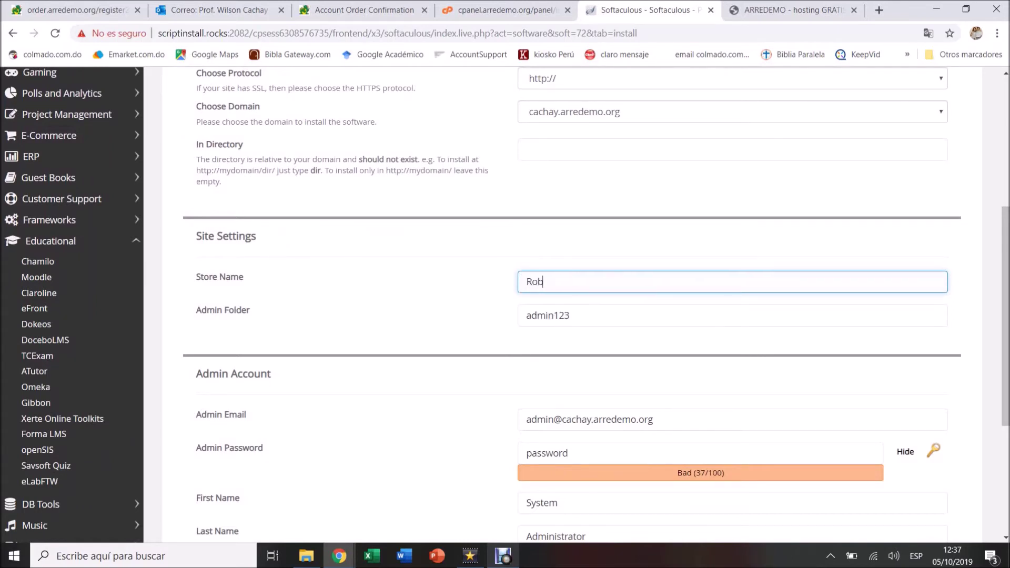
pyautogui.write('ótica')
# - Fill the admin e-mail, first and last name from a saved autofill contact
pyautogui.scroll(-2, 578, 315)
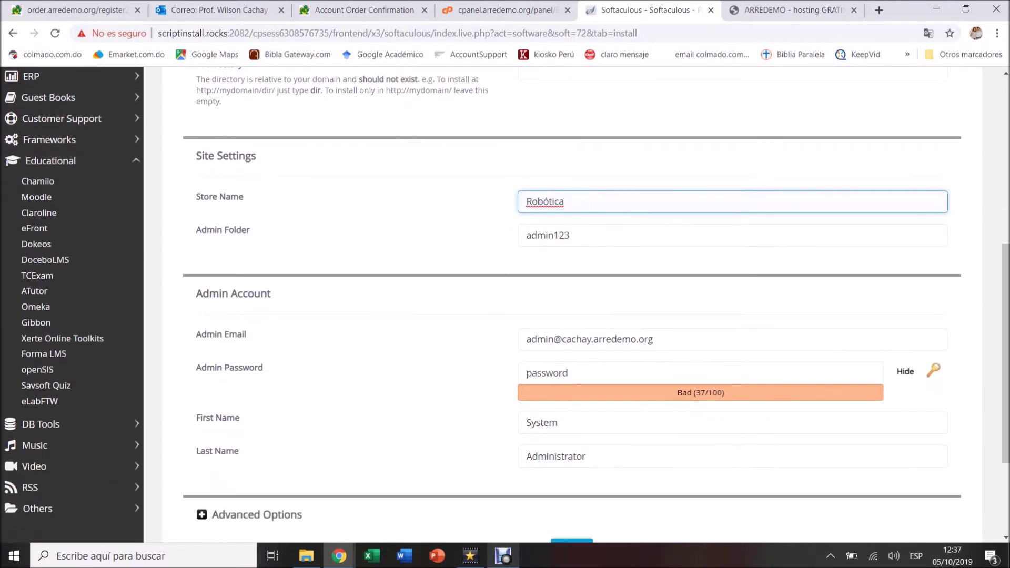
pyautogui.scroll(-1, 579, 316)
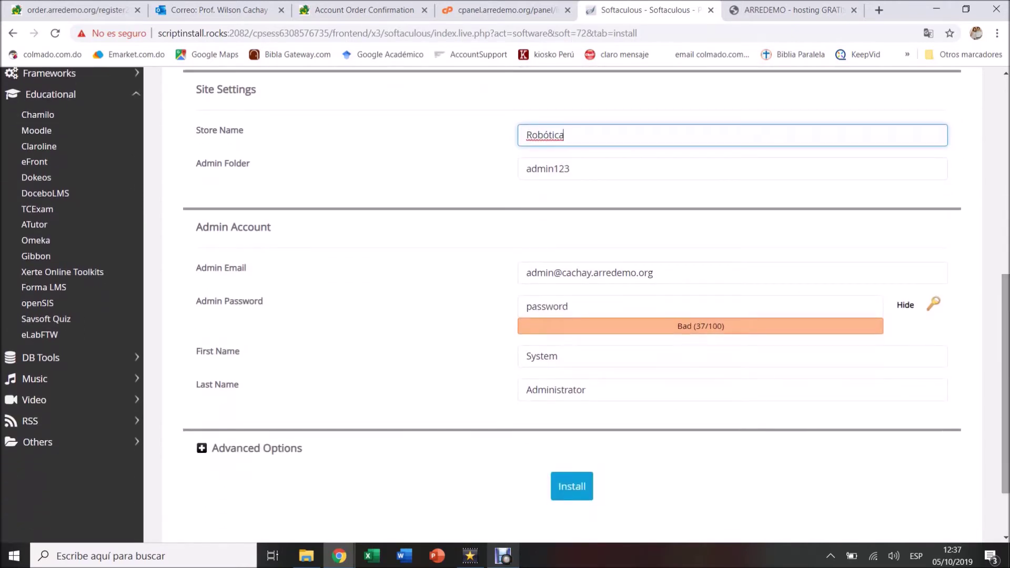
pyautogui.tripleClick(589, 273)
pyautogui.write('wilso')
pyautogui.press('Down')
pyautogui.press('Return')
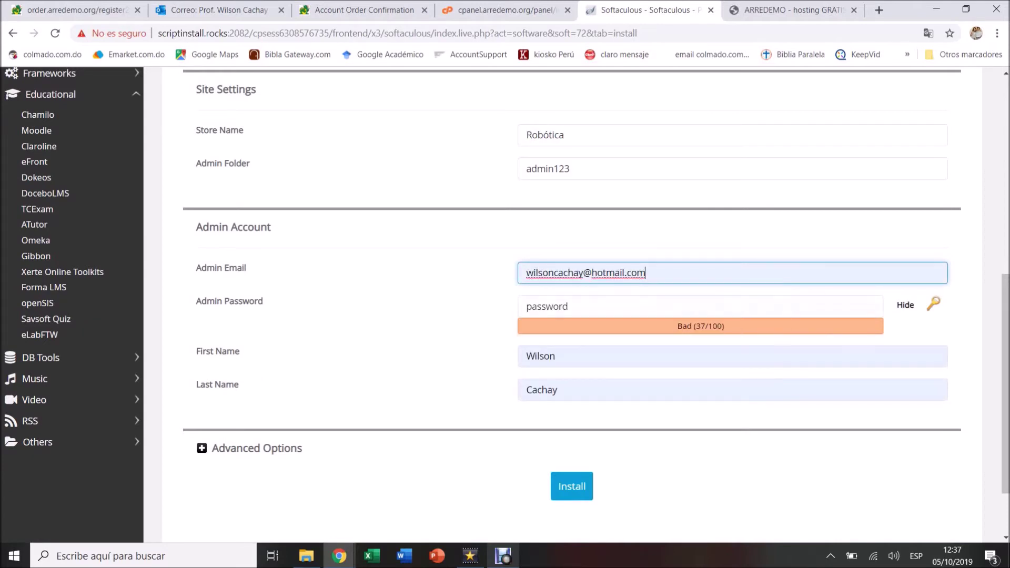
# - Replace the default admin password with a new, stronger password
pyautogui.click(569, 306)
pyautogui.press('BackSpace')
pyautogui.press('BackSpace')
pyautogui.press('BackSpace')
pyautogui.press('BackSpace')
pyautogui.press('BackSpace')
pyautogui.press('BackSpace')
pyautogui.press('BackSpace')
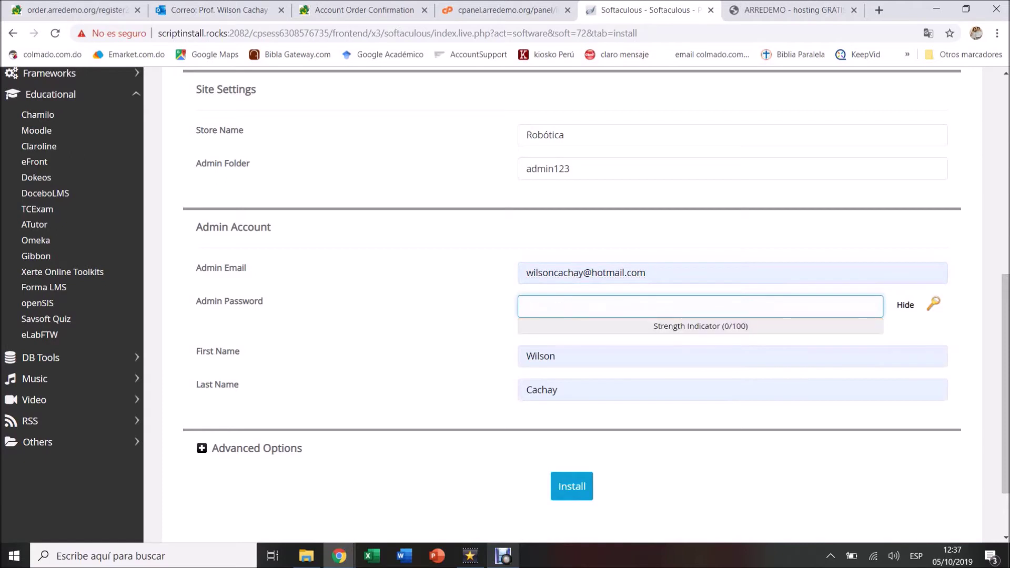
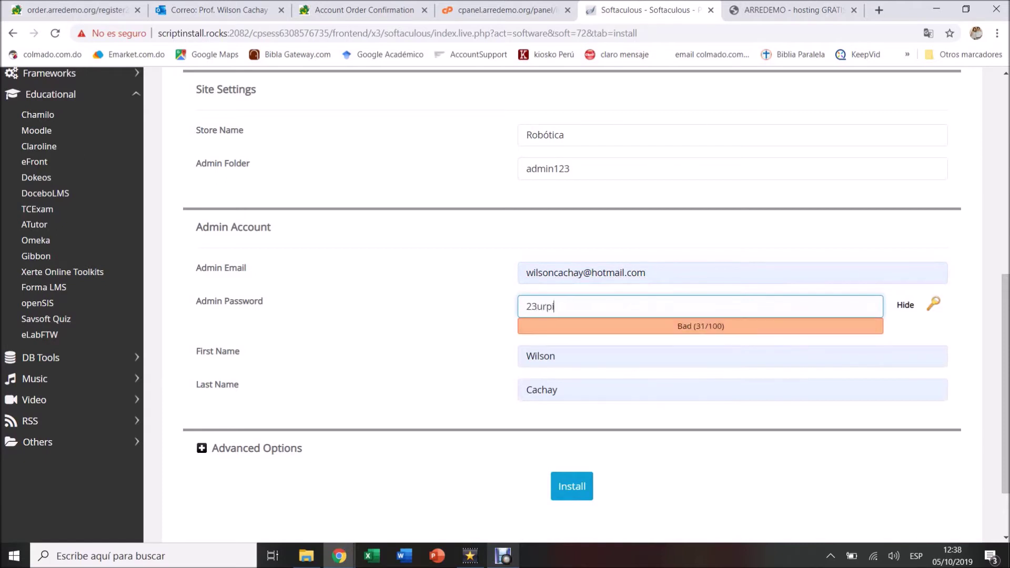
pyautogui.press('BackSpace')
pyautogui.press('BackSpace')
pyautogui.press('BackSpace')
pyautogui.press('BackSpace')
pyautogui.press('BackSpace')
pyautogui.press('BackSpace')
pyautogui.press('BackSpace')
pyautogui.press('BackSpace')
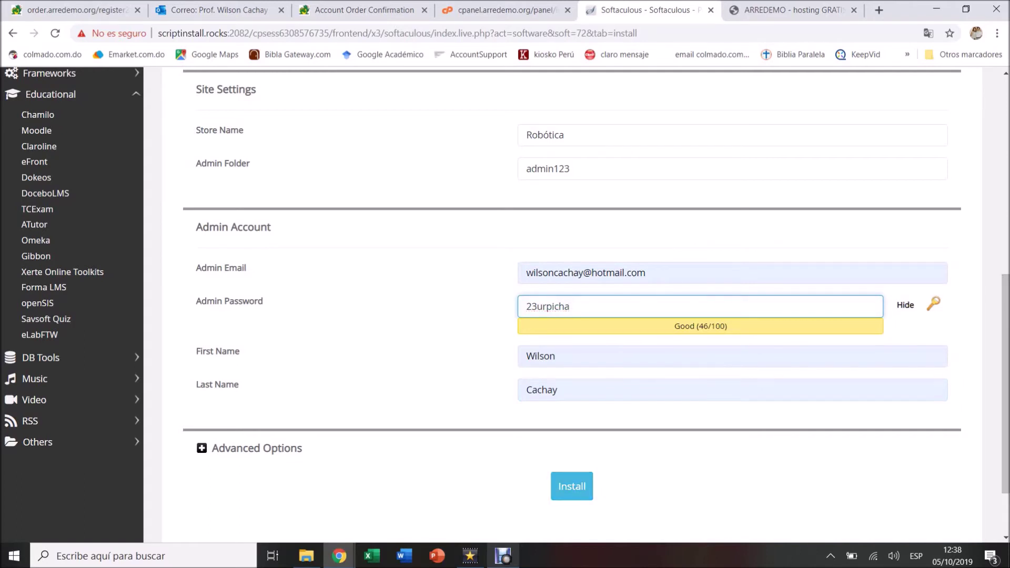
# - Run the PrestaShop installation with the completed Robótica form
pyautogui.click(572, 486)
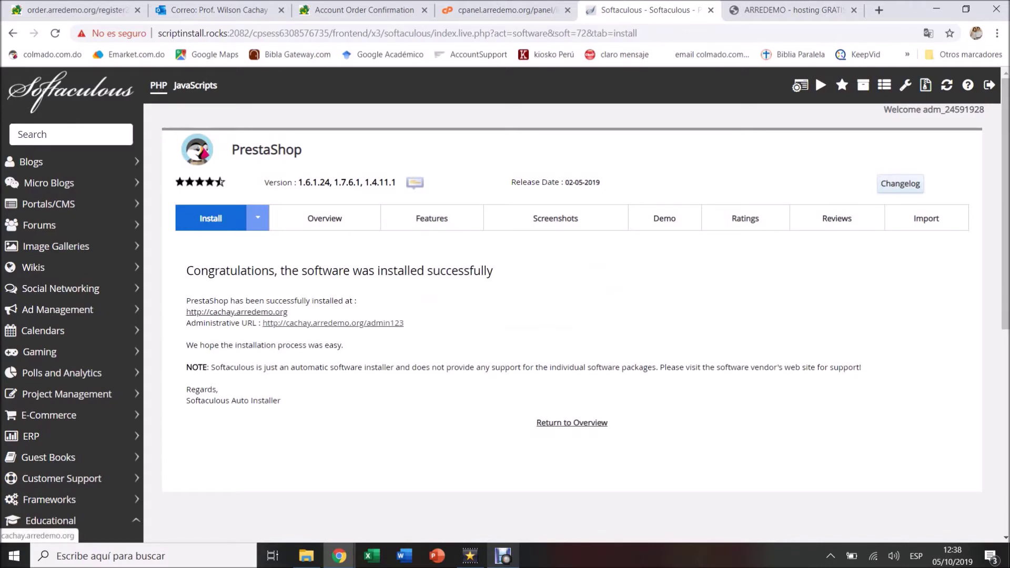
# - Reload the site tab at cachay.arredemo.org with the /?i=1 suffix removed
pyautogui.hotkey('ctrl', 'Tab')
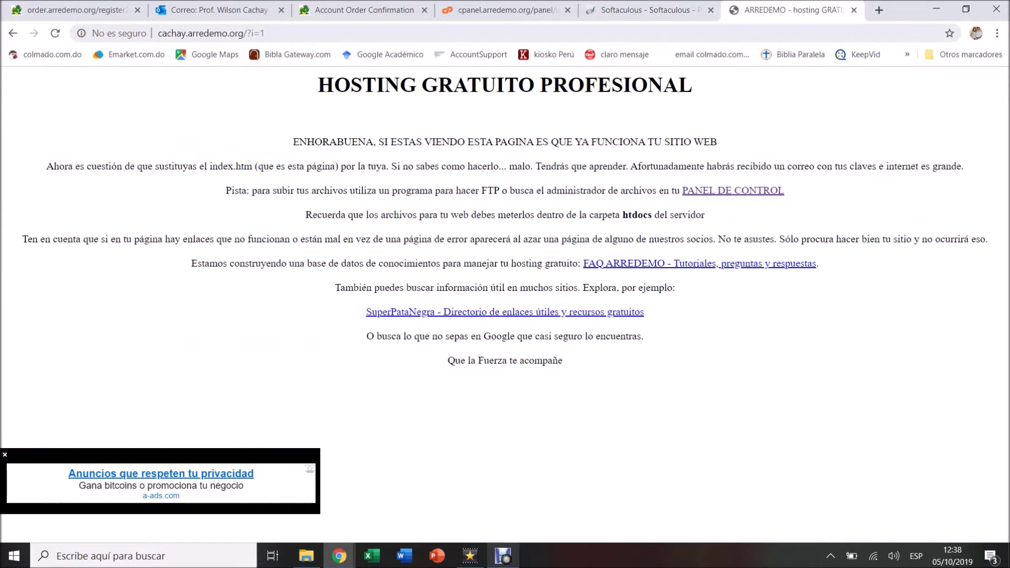
pyautogui.click(266, 33)
pyautogui.click(265, 33)
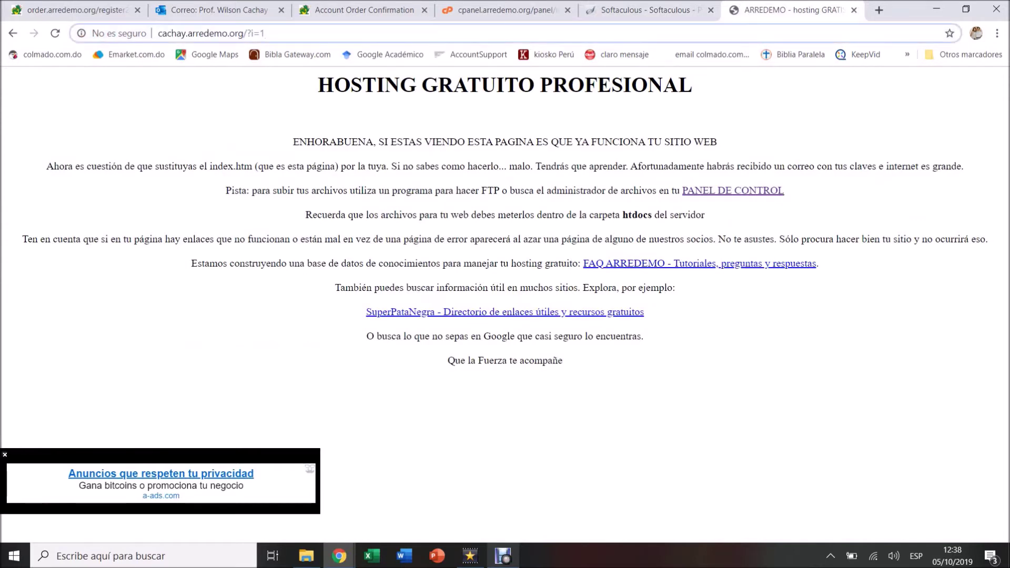
pyautogui.press('BackSpace')
pyautogui.press('BackSpace')
pyautogui.press('BackSpace')
pyautogui.press('BackSpace')
pyautogui.press('BackSpace')
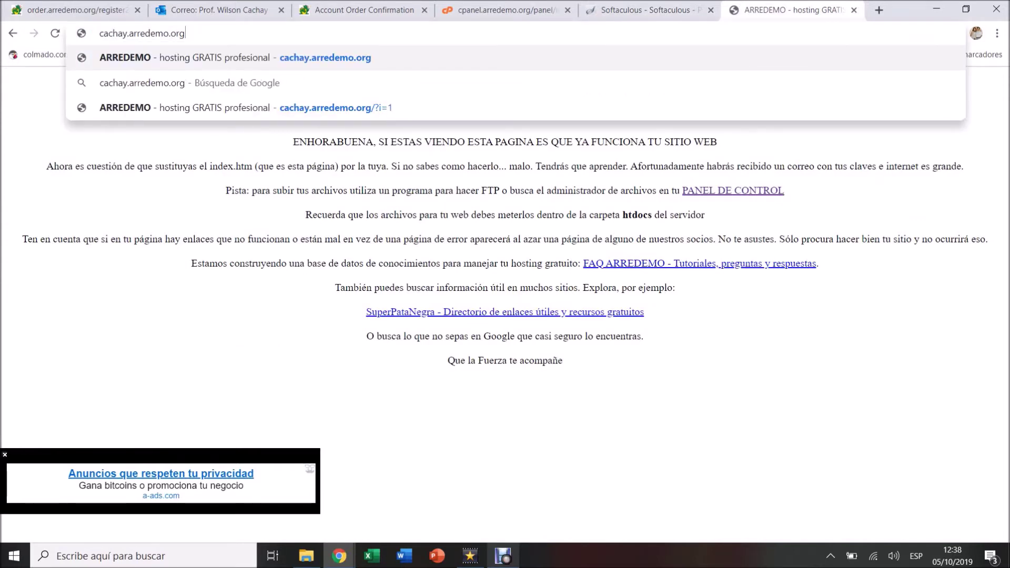
pyautogui.press('Return')
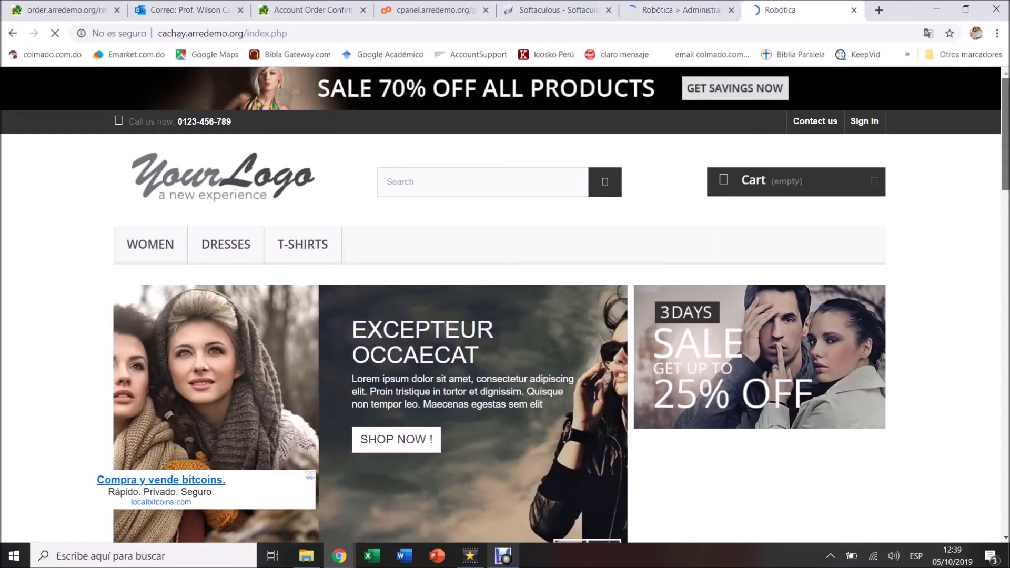
# - Scroll the storefront to New Arrivals and open the Blouse product
pyautogui.scroll(-10, 505, 306)
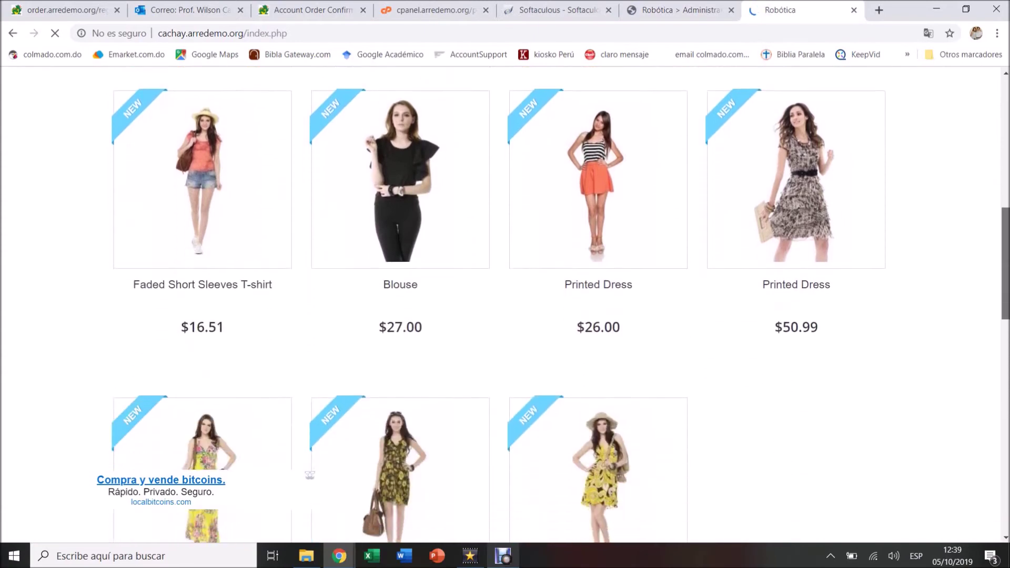
pyautogui.scroll(8, 505, 306)
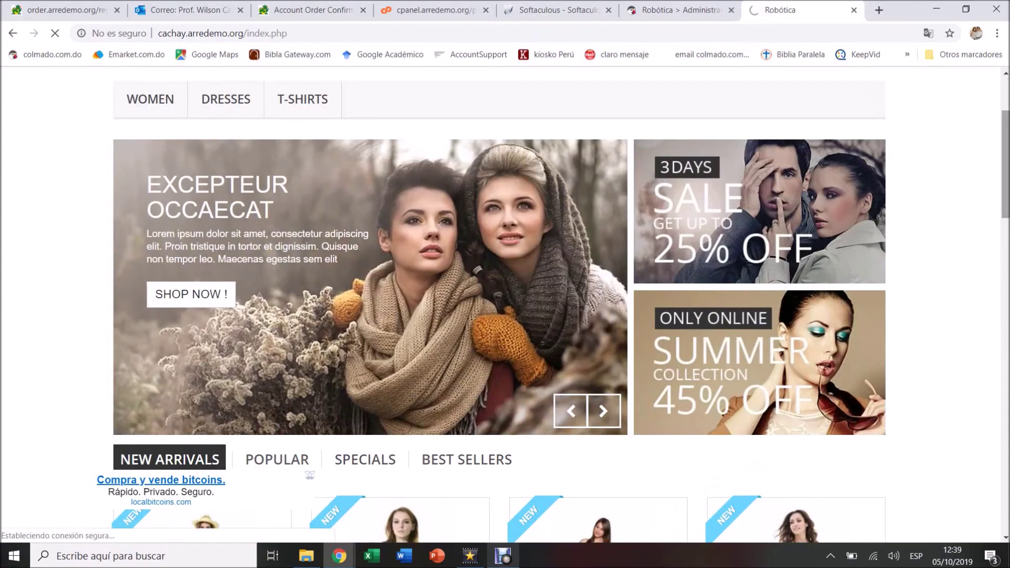
pyautogui.scroll(-5, 505, 305)
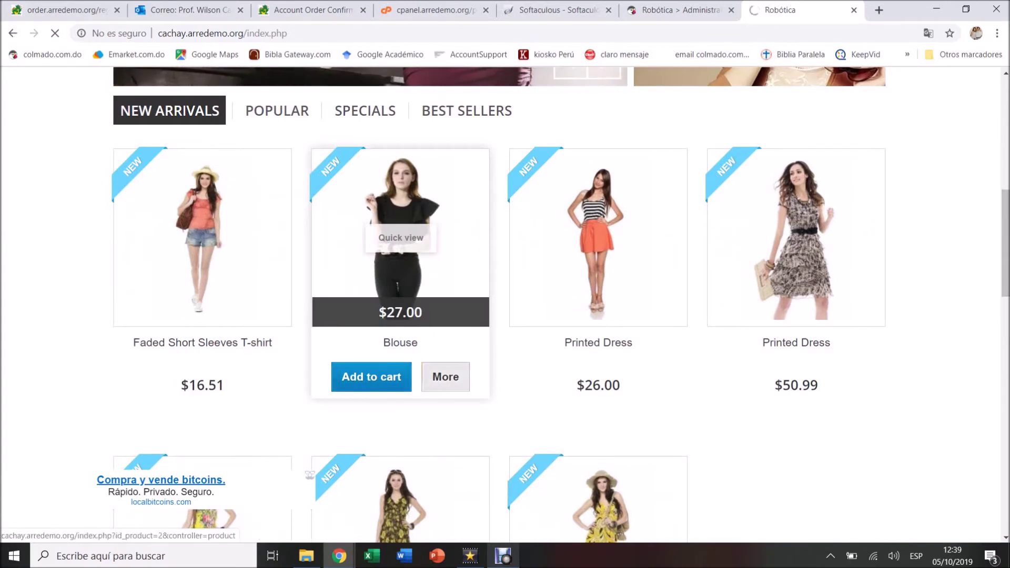
pyautogui.click(446, 377)
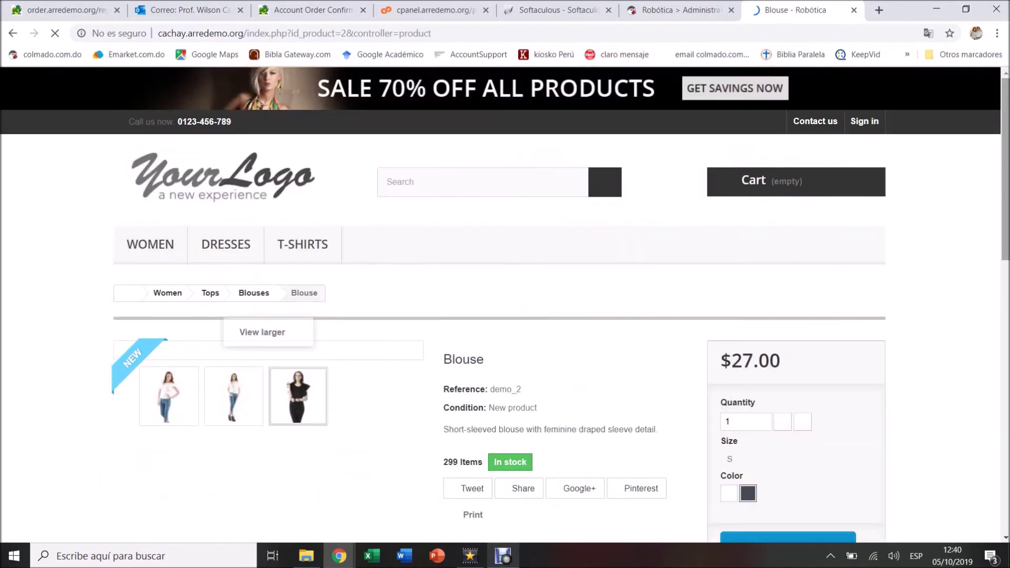
# - Review the Blouse price, stock and data sheet, then start the admin login with a saved e-mail
pyautogui.scroll(-6, 505, 305)
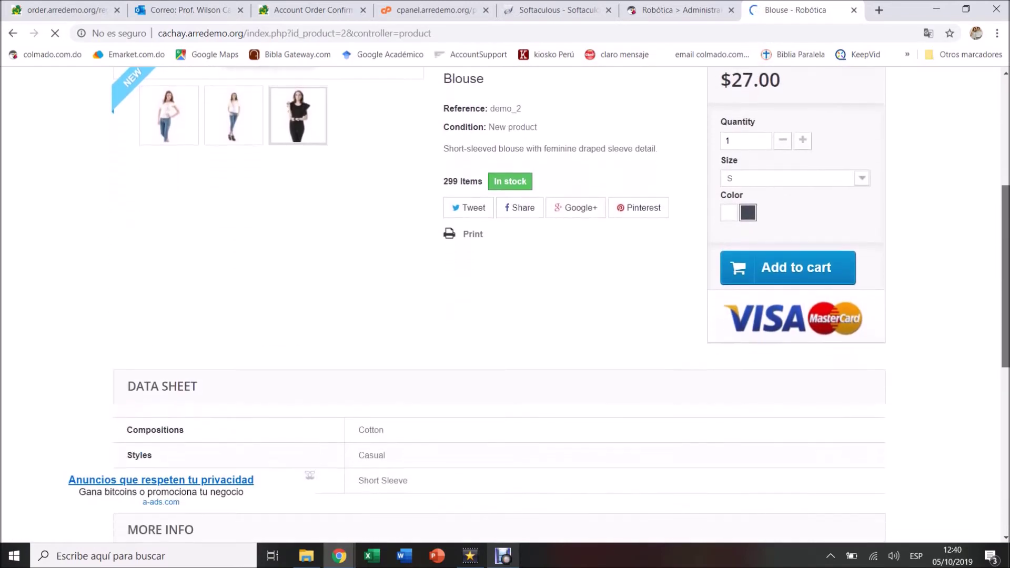
pyautogui.scroll(3, 505, 305)
pyautogui.scroll(4, 505, 305)
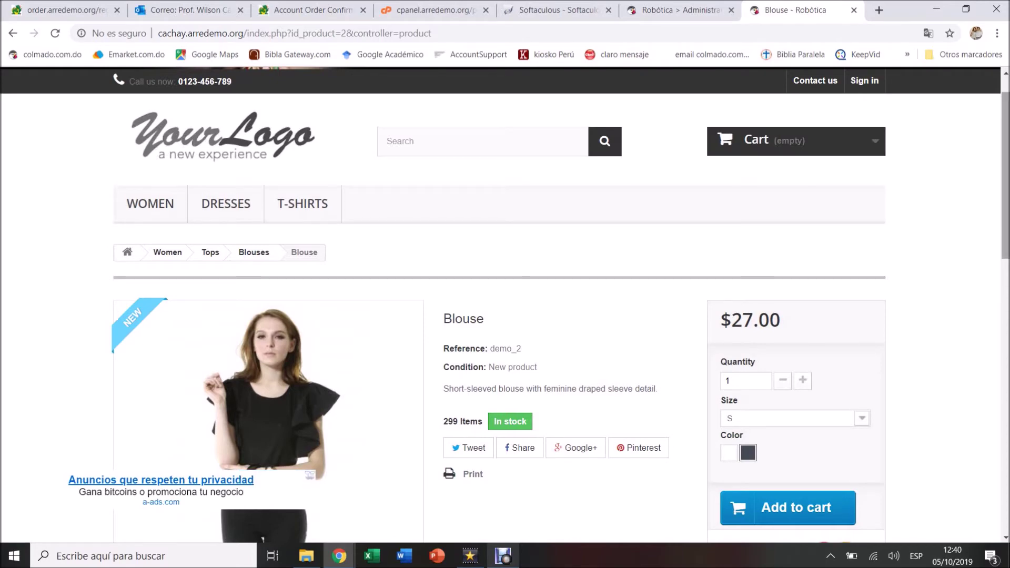
pyautogui.scroll(-10, 506, 305)
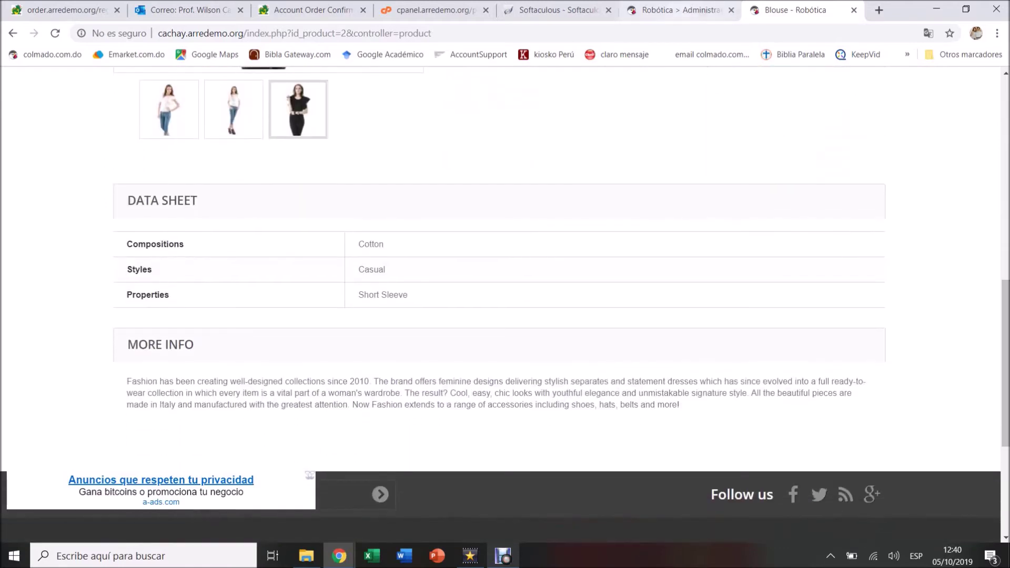
pyautogui.click(679, 10)
pyautogui.click(368, 290)
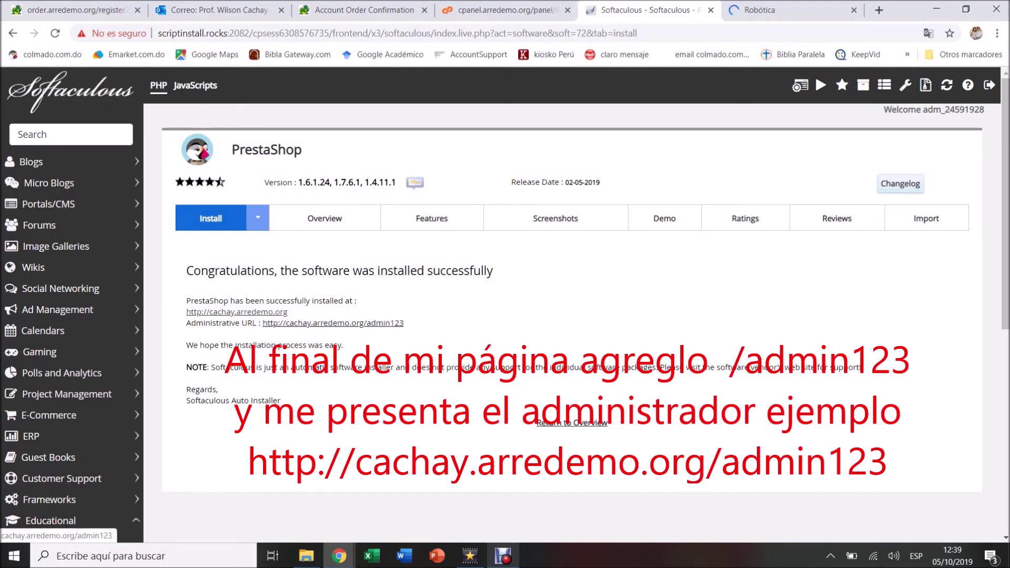
# - Open the admin URL cachay.arredemo.org/admin123 and log in with the saved e-mail and password
pyautogui.hotkey('ctrl', 'Tab')
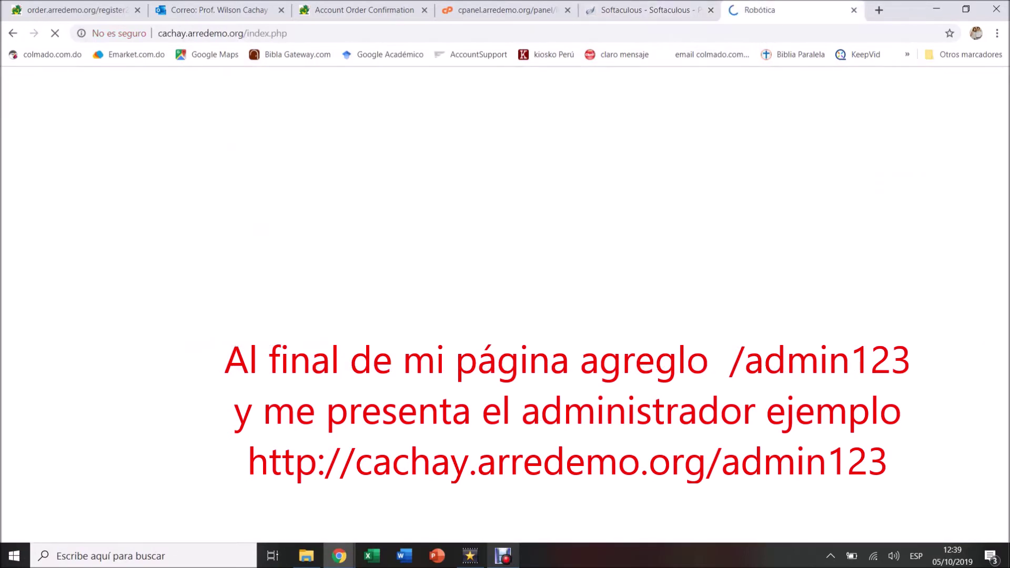
pyautogui.hotkey('ctrl', 'shift', 'Tab')
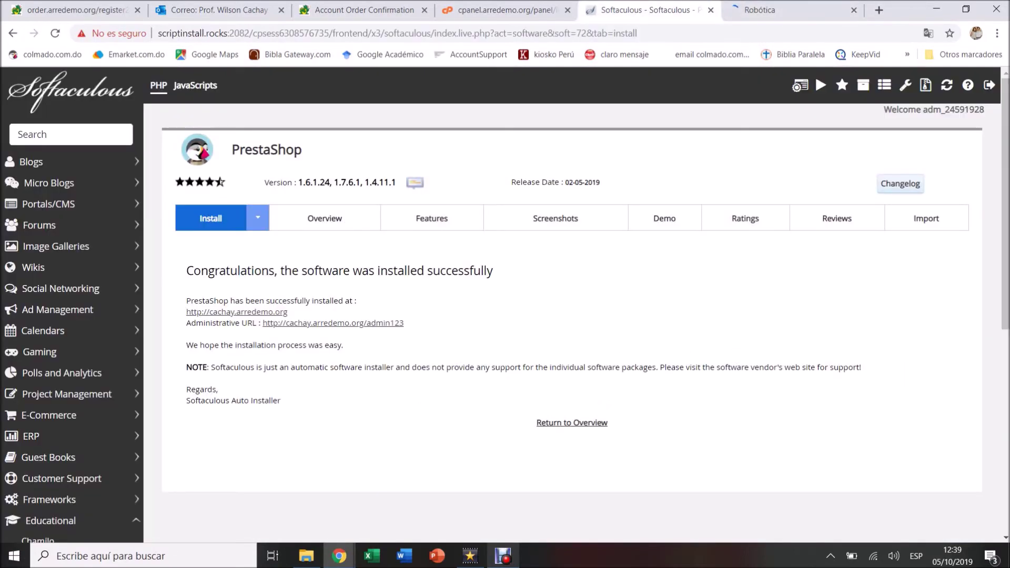
pyautogui.click(333, 322)
pyautogui.press('Tab')
pyautogui.write('•••••••••')
pyautogui.press('Return')
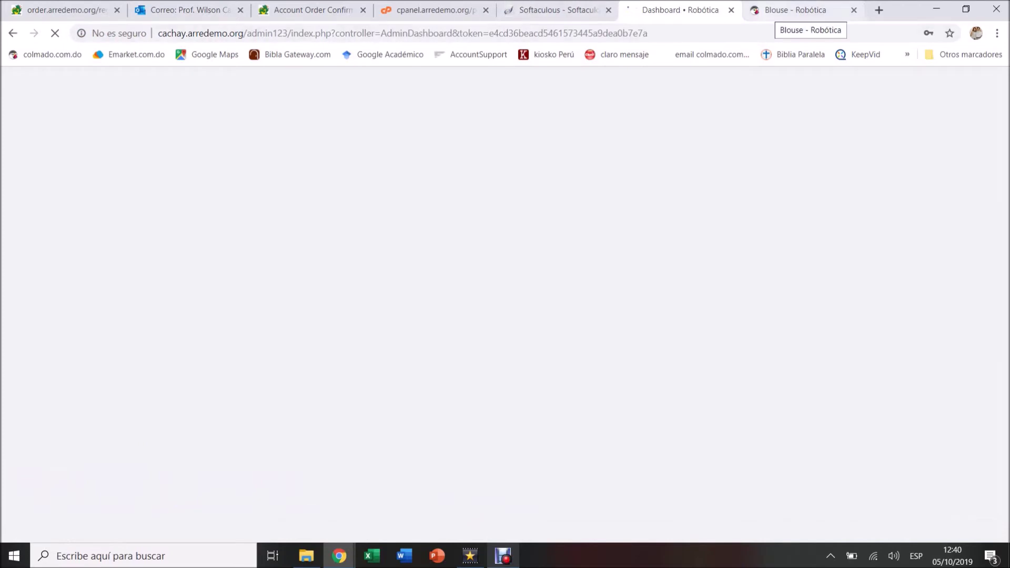
# - Strip the product path from the Blouse page address to load the shop's homepage
pyautogui.click(797, 10)
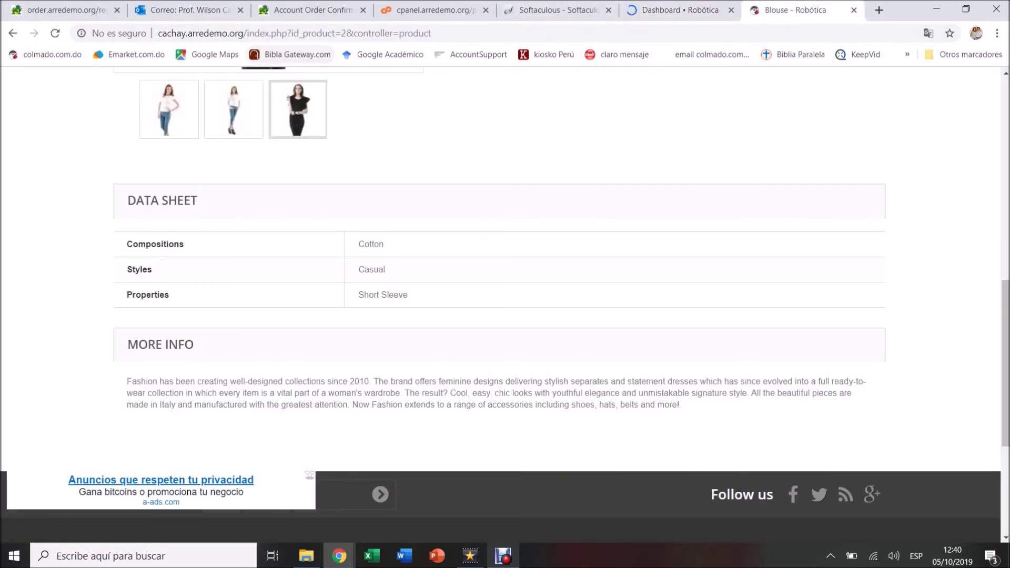
pyautogui.click(294, 33)
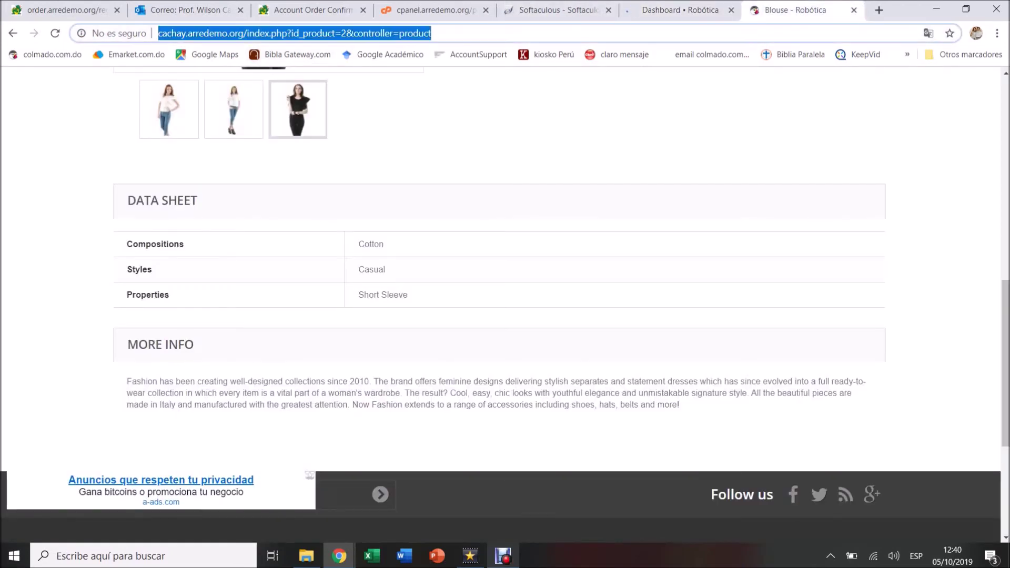
pyautogui.click(245, 33)
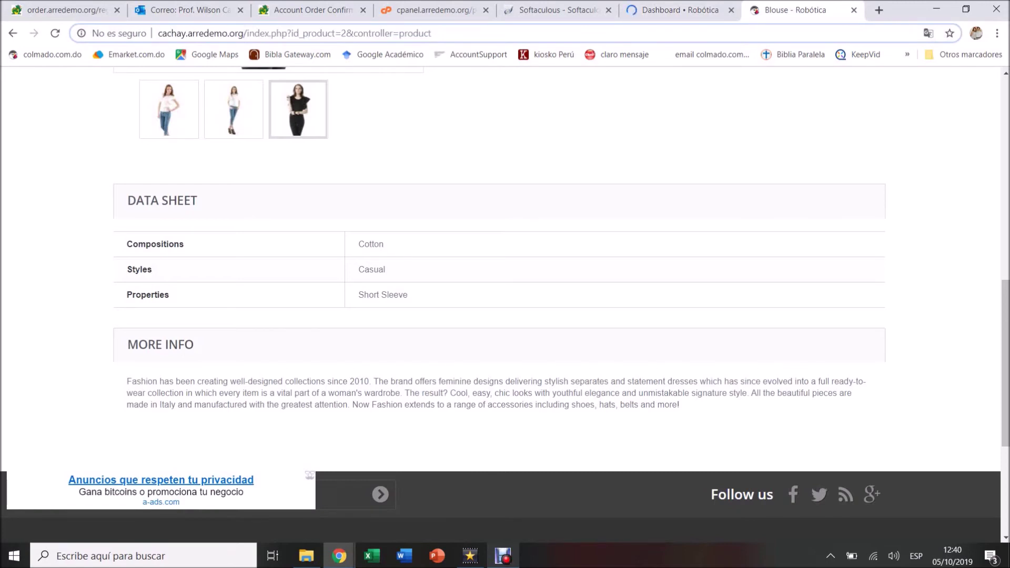
pyautogui.press('Delete')
pyautogui.press('Delete')
pyautogui.press('Delete')
pyautogui.press('Delete')
pyautogui.press('Delete')
pyautogui.press('Delete')
pyautogui.press('Delete')
pyautogui.press('Delete')
pyautogui.press('Delete')
pyautogui.press('Delete')
pyautogui.press('Delete')
pyautogui.press('Delete')
pyautogui.press('Delete')
pyautogui.press('Delete')
pyautogui.press('Delete')
pyautogui.press('Delete')
pyautogui.press('Delete')
pyautogui.press('Delete')
pyautogui.press('Delete')
pyautogui.press('Delete')
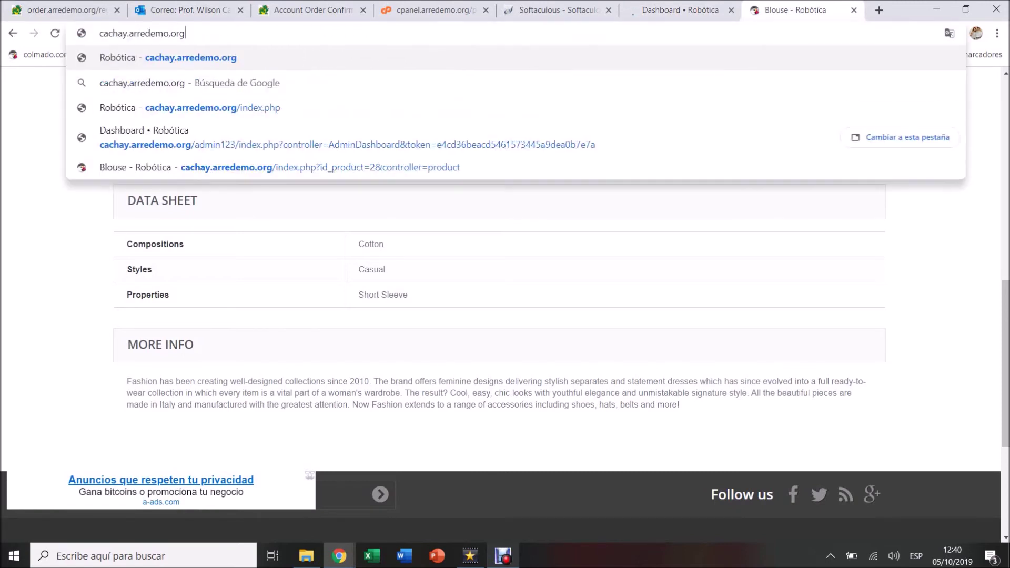
pyautogui.hotkey('shift', 'Left')
pyautogui.hotkey('shift', 'Left')
pyautogui.hotkey('shift', 'Left')
pyautogui.hotkey('shift', 'Left')
pyautogui.hotkey('shift', 'Left')
pyautogui.hotkey('shift', 'Left')
pyautogui.hotkey('shift', 'Left')
pyautogui.hotkey('shift', 'Left')
pyautogui.hotkey('shift', 'Left')
pyautogui.hotkey('shift', 'Left')
pyautogui.hotkey('shift', 'Left')
pyautogui.hotkey('shift', 'Left')
pyautogui.hotkey('shift', 'Left')
pyautogui.hotkey('shift', 'Left')
pyautogui.hotkey('shift', 'Left')
pyautogui.hotkey('shift', 'Left')
pyautogui.hotkey('shift', 'Left')
pyautogui.hotkey('shift', 'Left')
pyautogui.hotkey('shift', 'Left')
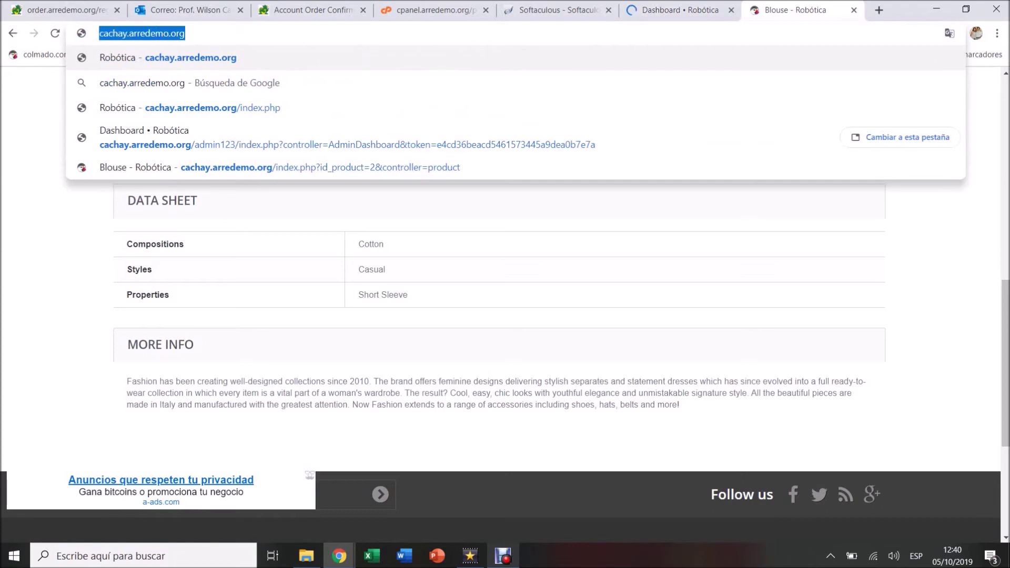
pyautogui.press('Return')
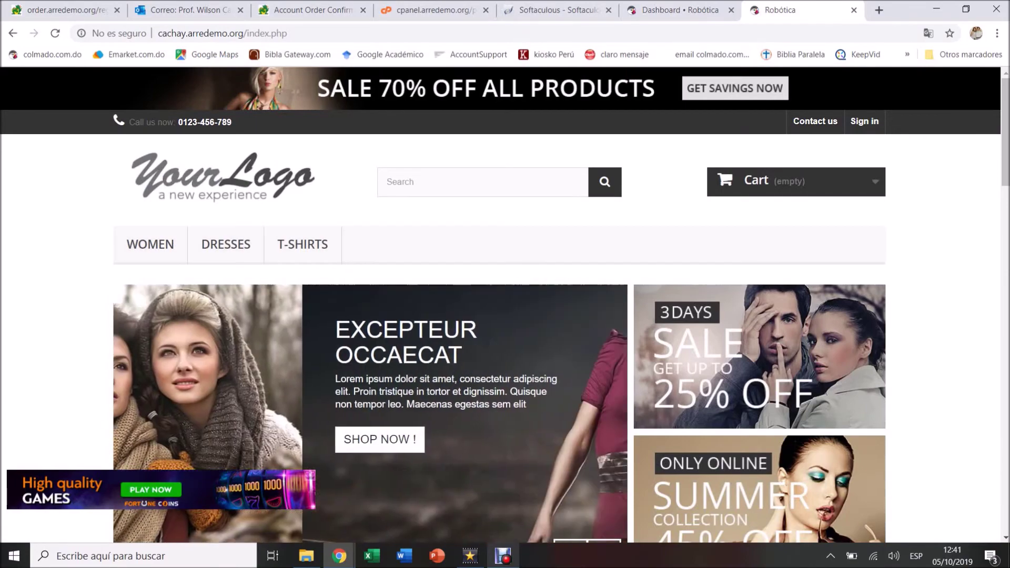
# - In the admin dashboard, browse the Catalog > Products list of demo products
pyautogui.click(684, 10)
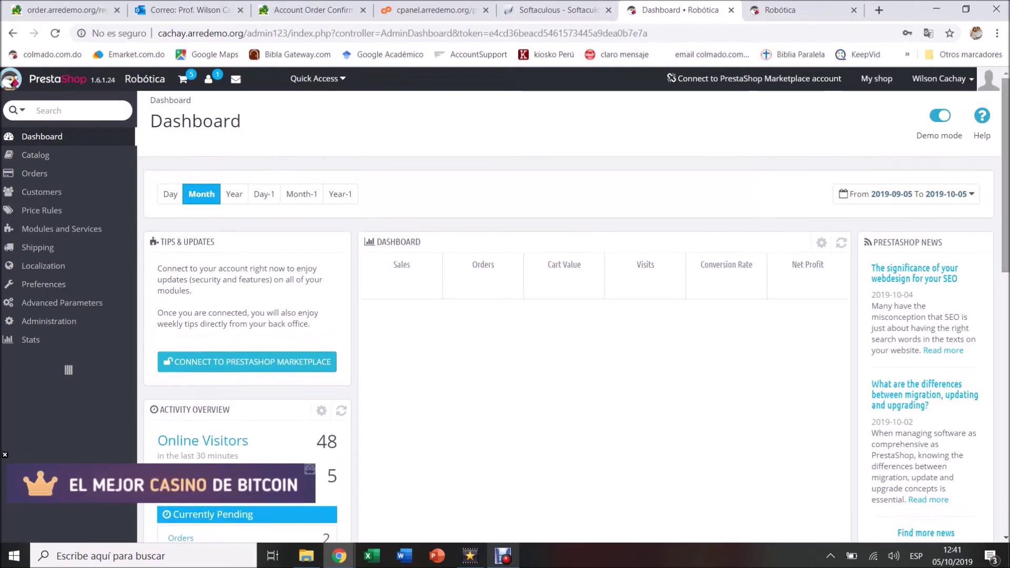
pyautogui.moveTo(34, 173)
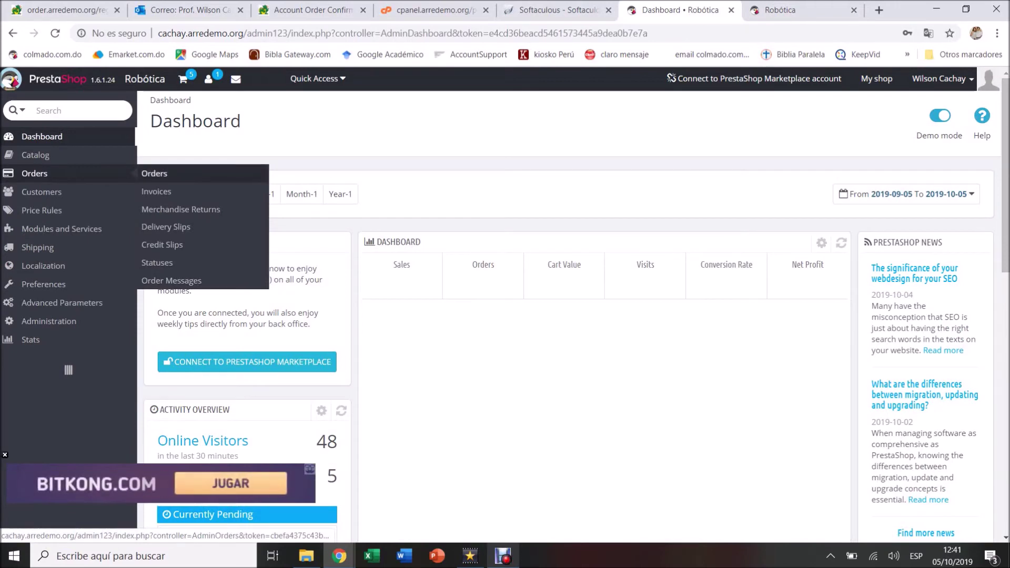
pyautogui.moveTo(35, 155)
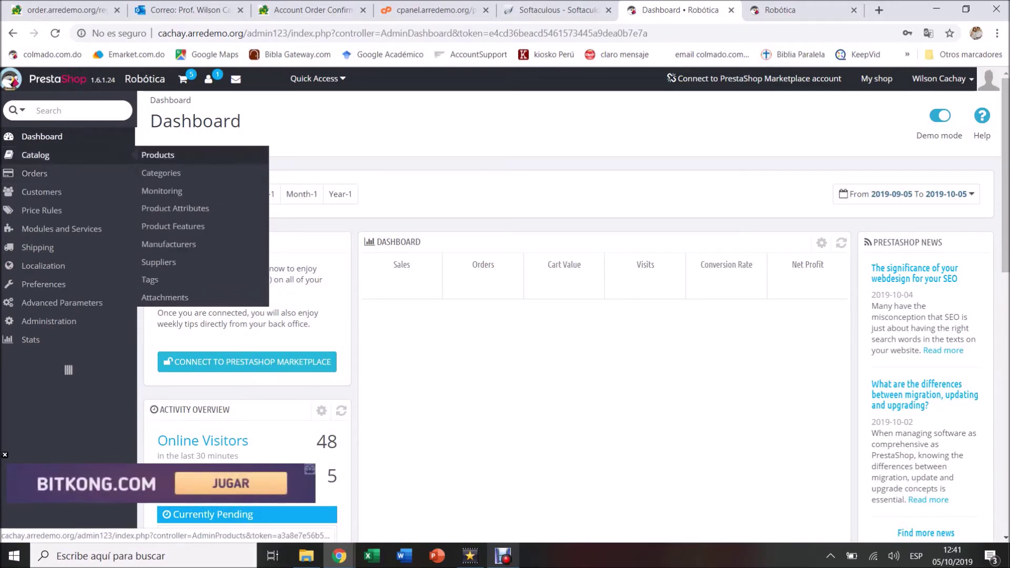
pyautogui.click(158, 155)
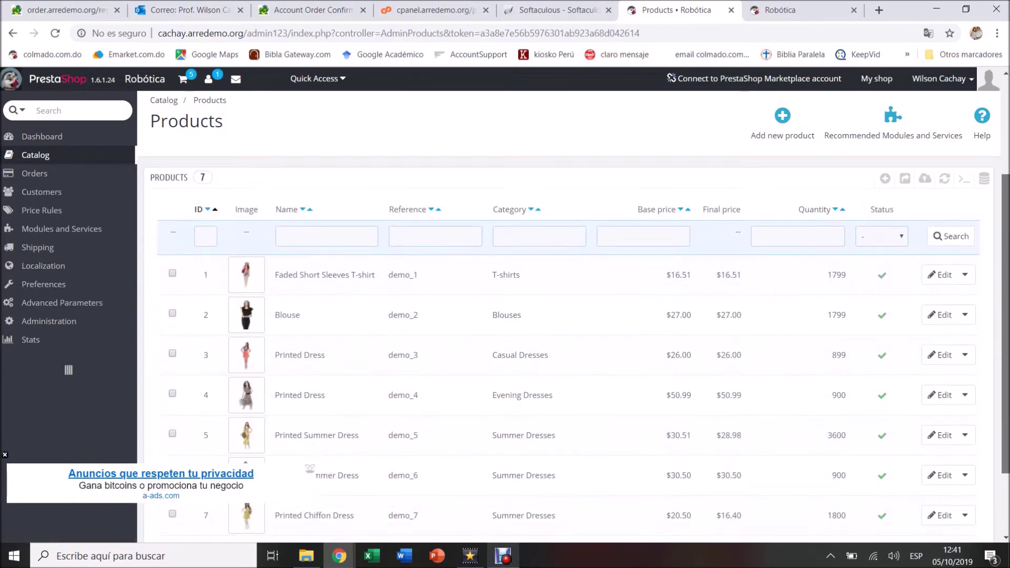
pyautogui.scroll(-2, 310, 468)
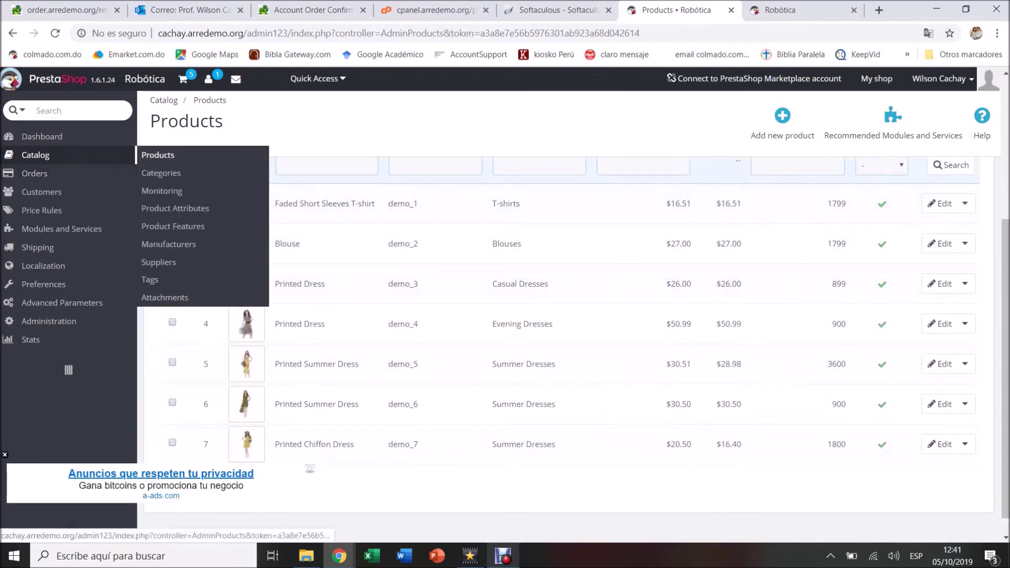
# - View the Customers list and the 5 sample orders, then return to the Robótica storefront
pyautogui.moveTo(34, 173)
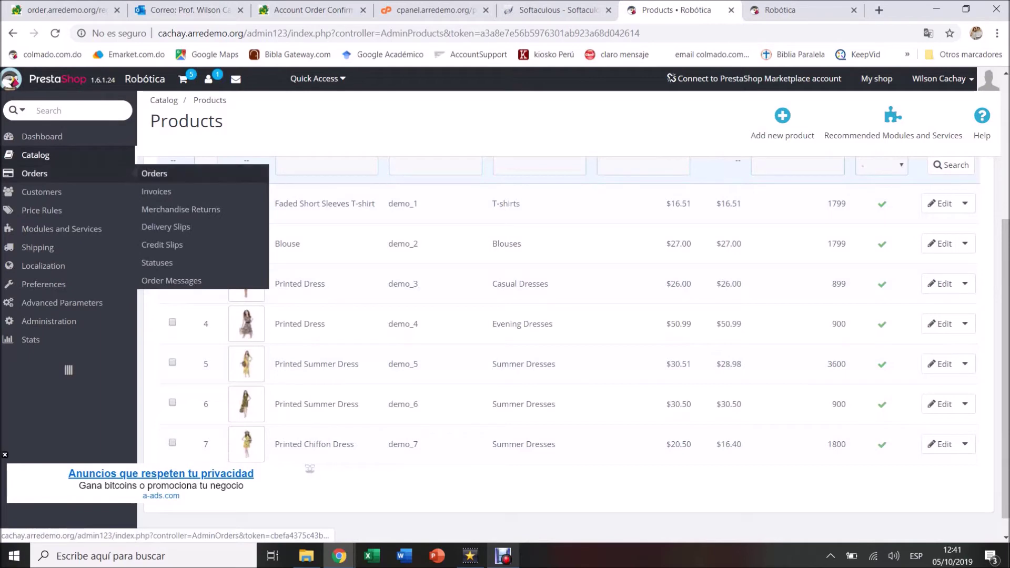
pyautogui.moveTo(42, 192)
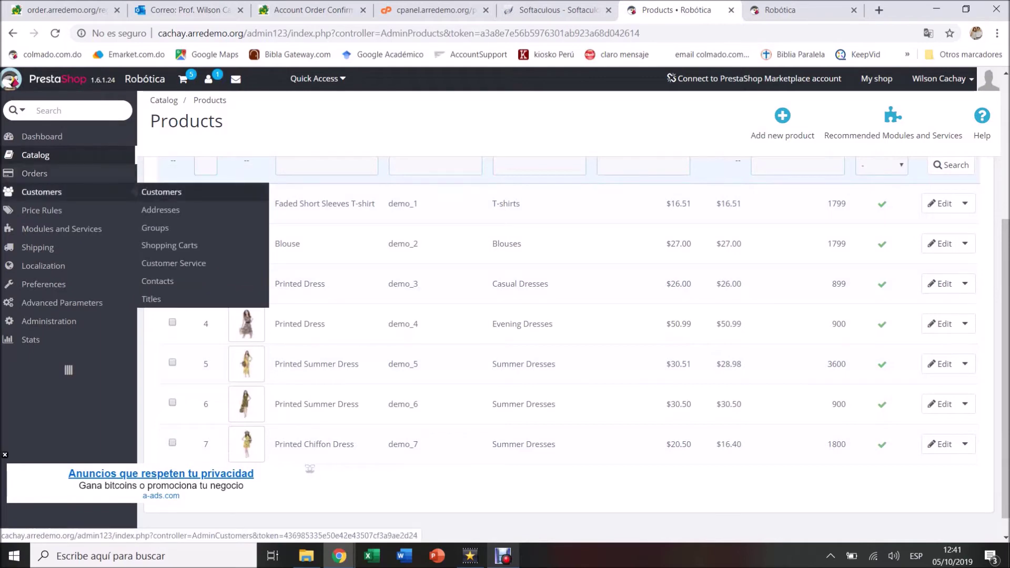
pyautogui.click(41, 192)
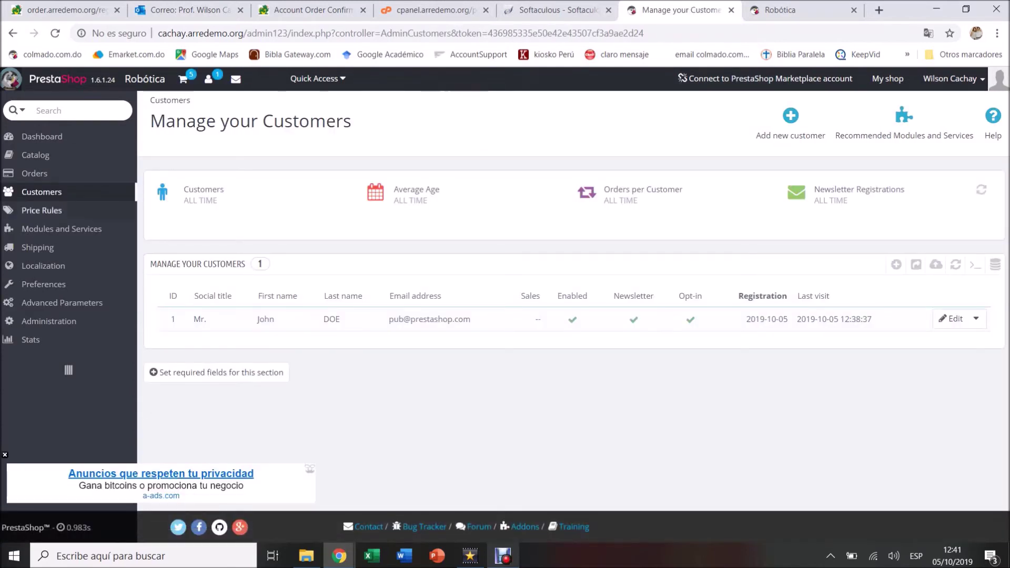
pyautogui.click(34, 173)
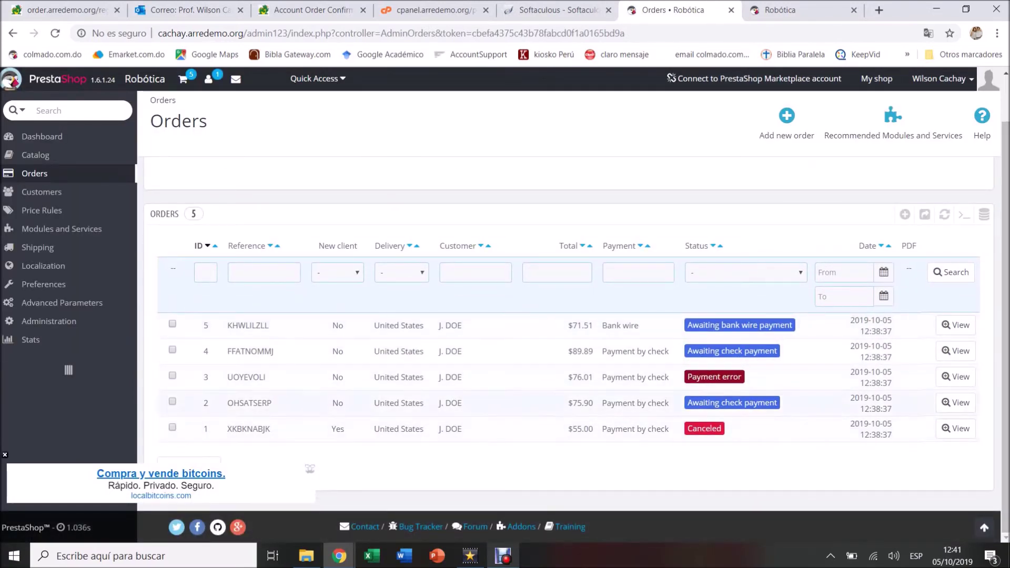
pyautogui.click(791, 12)
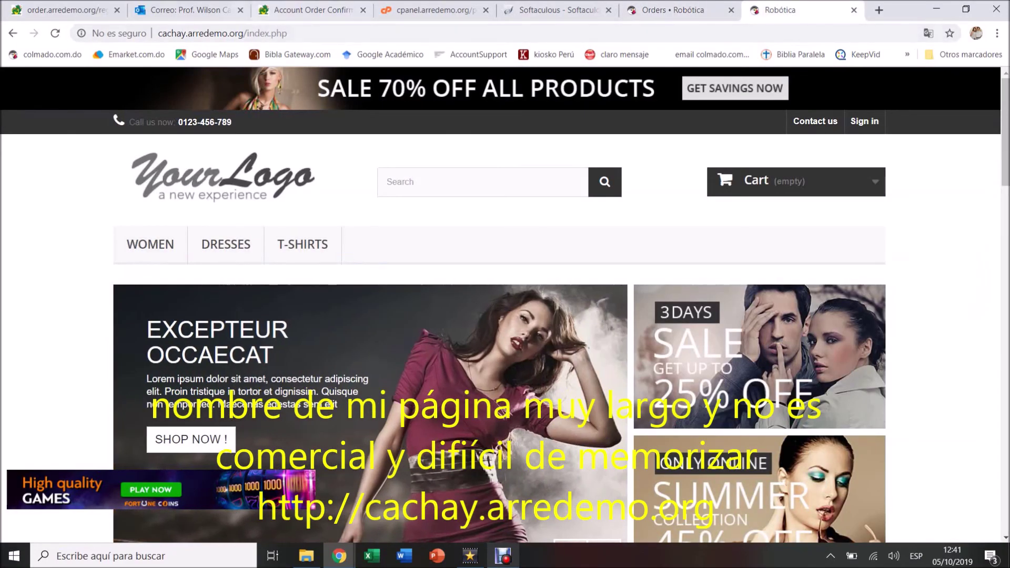
# - Open the dot.tk free domains site in a new browser tab
pyautogui.hotkey('ctrl', 'l')
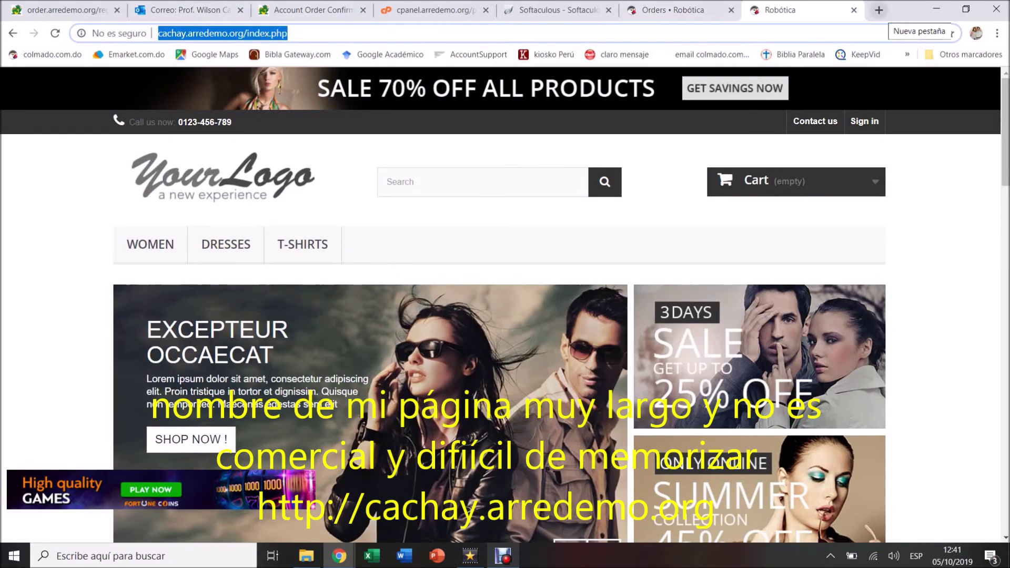
pyautogui.click(879, 10)
pyautogui.write('dot.tk')
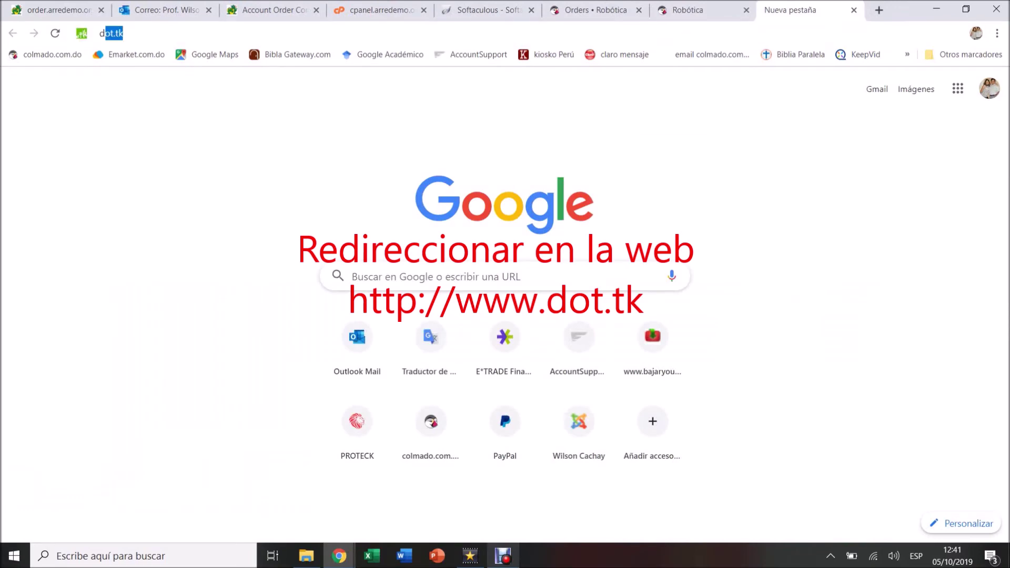
pyautogui.press('Return')
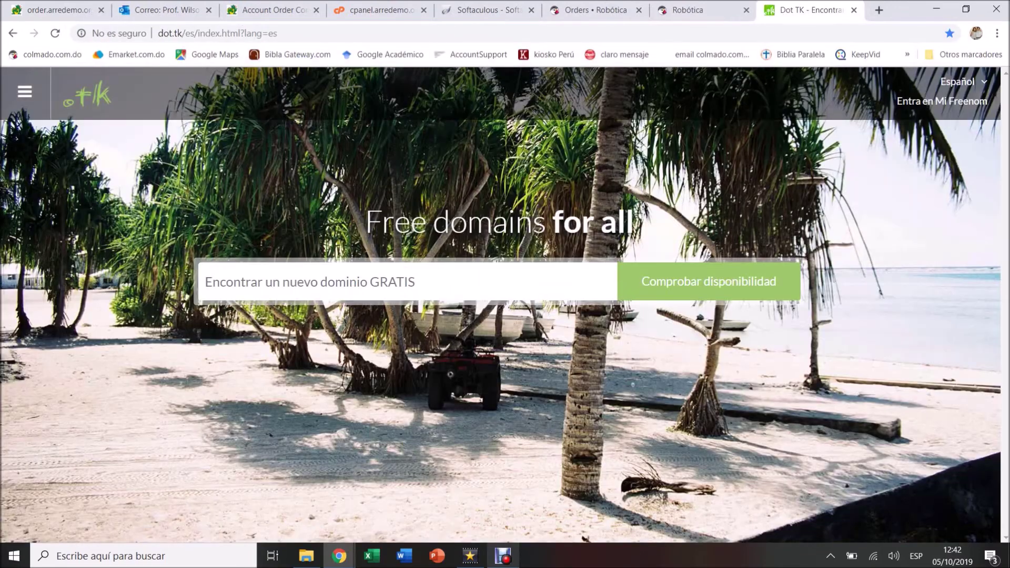
# - Search for 'robotica' domains; only robotica.cf is free at USD 0.00
pyautogui.click(205, 282)
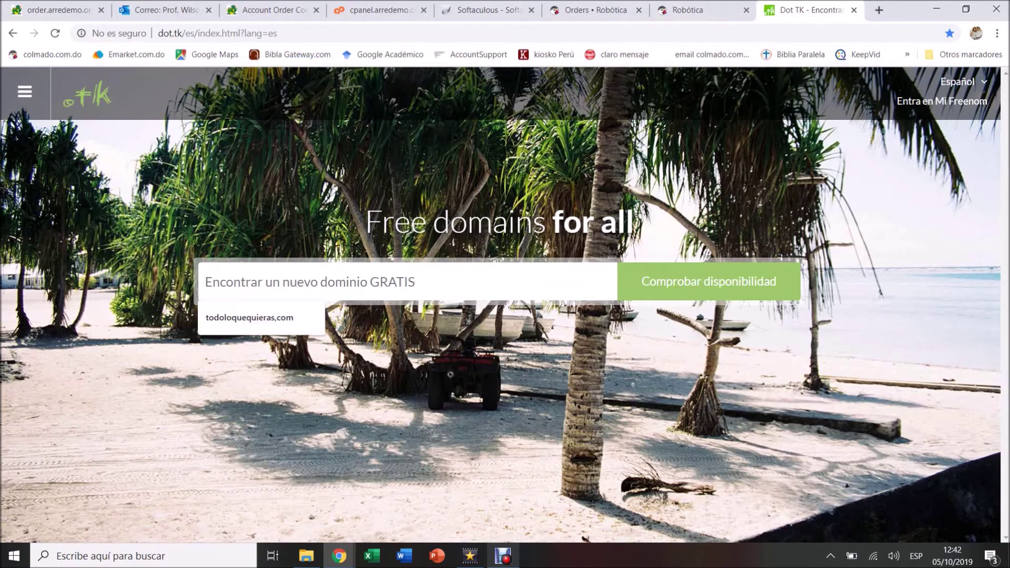
pyautogui.write('robotica')
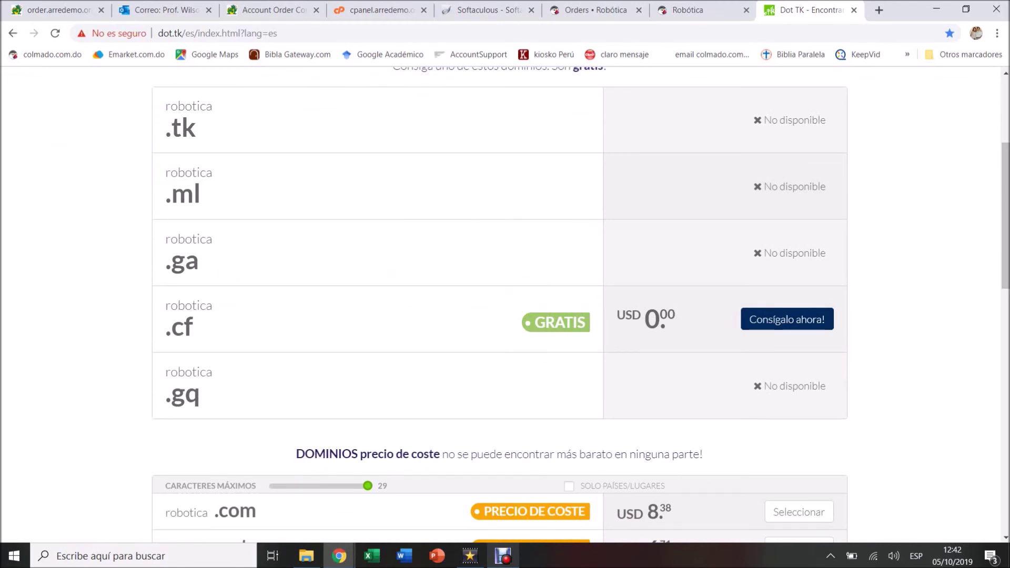
pyautogui.scroll(4, 505, 305)
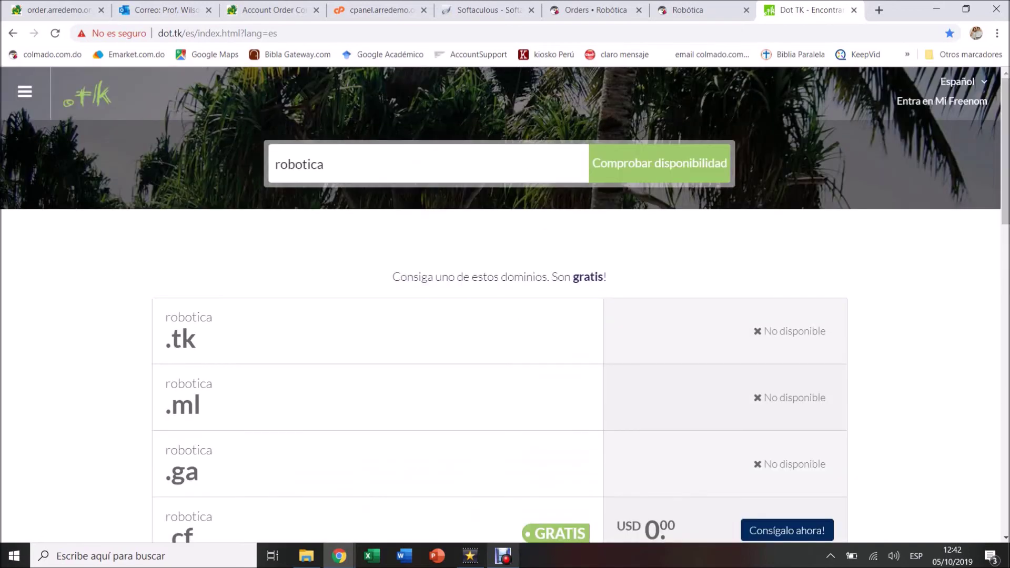
# - Search for 'cachay' and check cachay.tk; all five cachay domains are free at 0.00
pyautogui.hotkey('ctrl', 'a')
pyautogui.write('cachay')
pyautogui.press('Return')
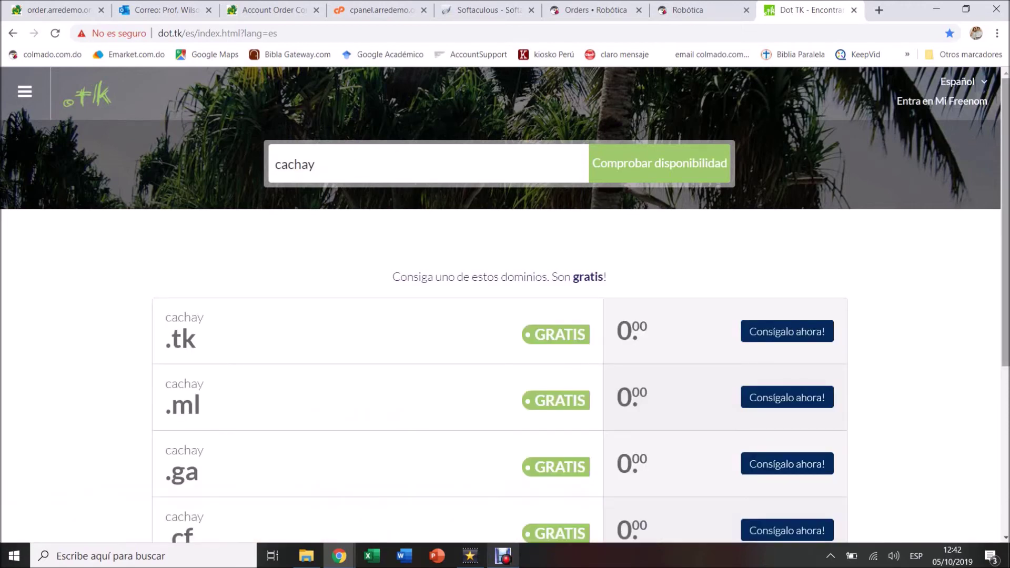
pyautogui.write('.tk')
pyautogui.scroll(-4, 505, 306)
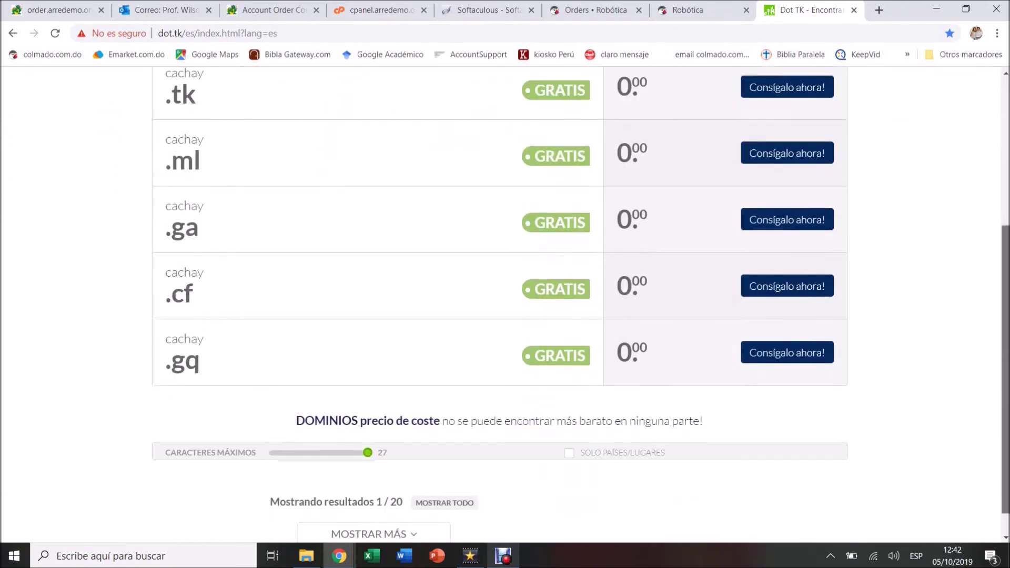
pyautogui.scroll(4, 505, 305)
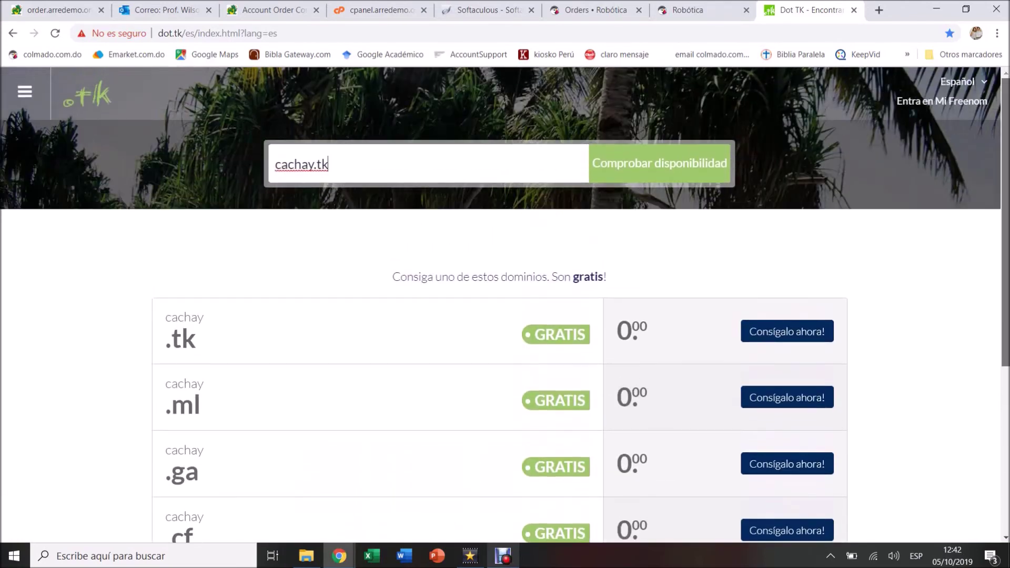
pyautogui.scroll(-2, 505, 305)
pyautogui.scroll(1, 505, 305)
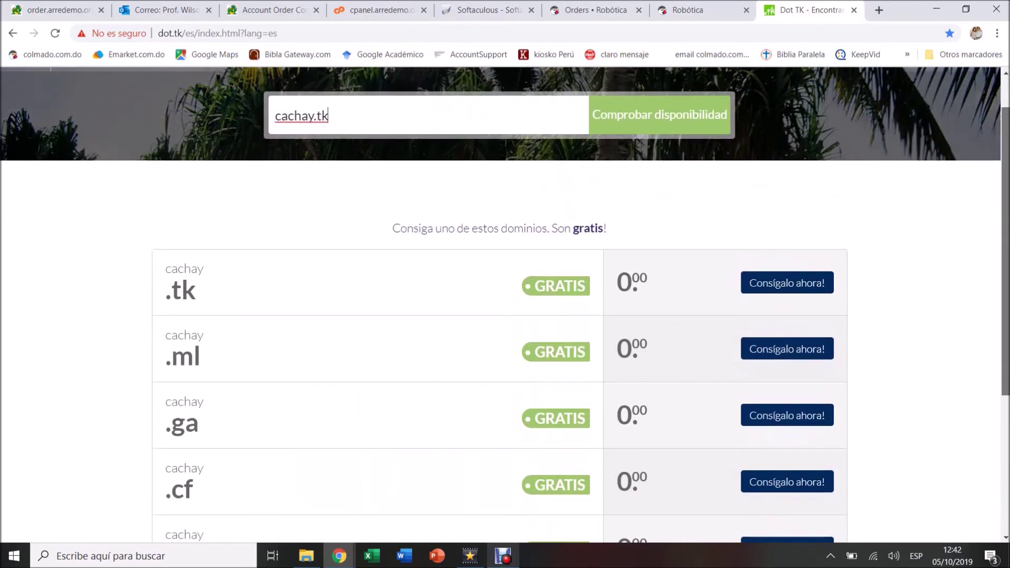
# - Search for 'robotica' again, where only the .cf domain is free
pyautogui.press('BackSpace')
pyautogui.press('BackSpace')
pyautogui.press('BackSpace')
pyautogui.press('BackSpace')
pyautogui.press('BackSpace')
pyautogui.press('BackSpace')
pyautogui.press('BackSpace')
pyautogui.press('BackSpace')
pyautogui.press('BackSpace')
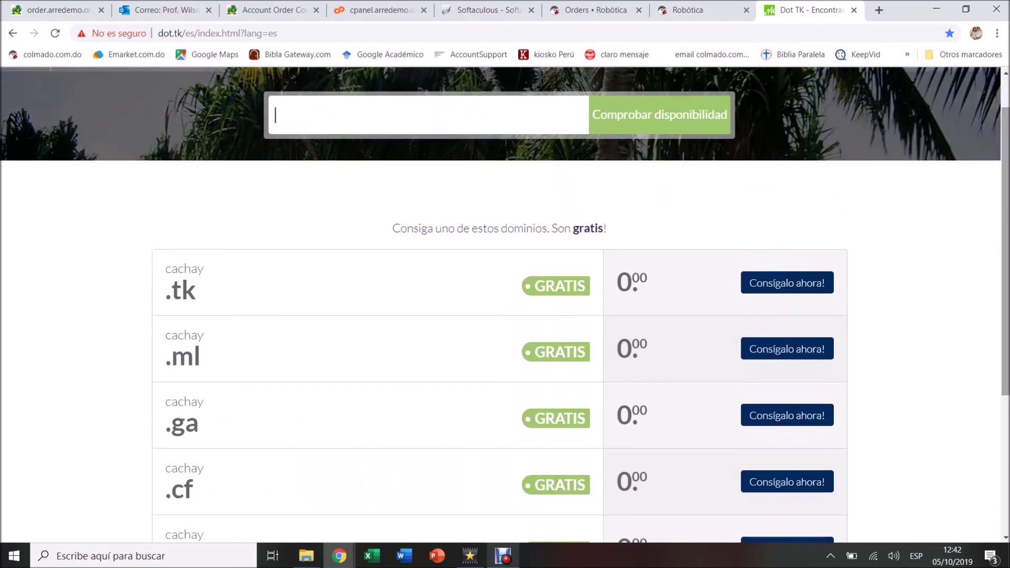
pyautogui.write('robotica')
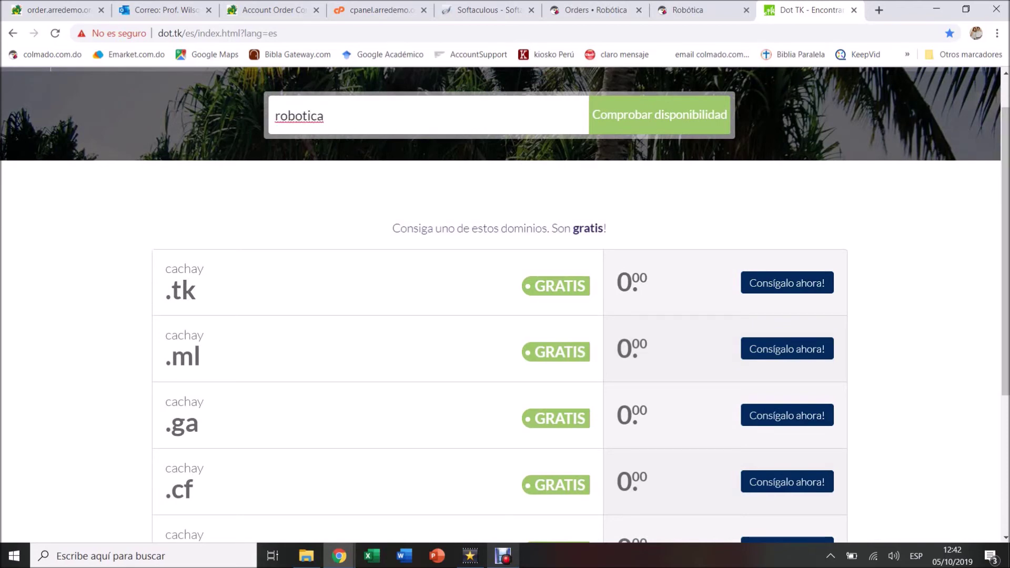
pyautogui.press('Return')
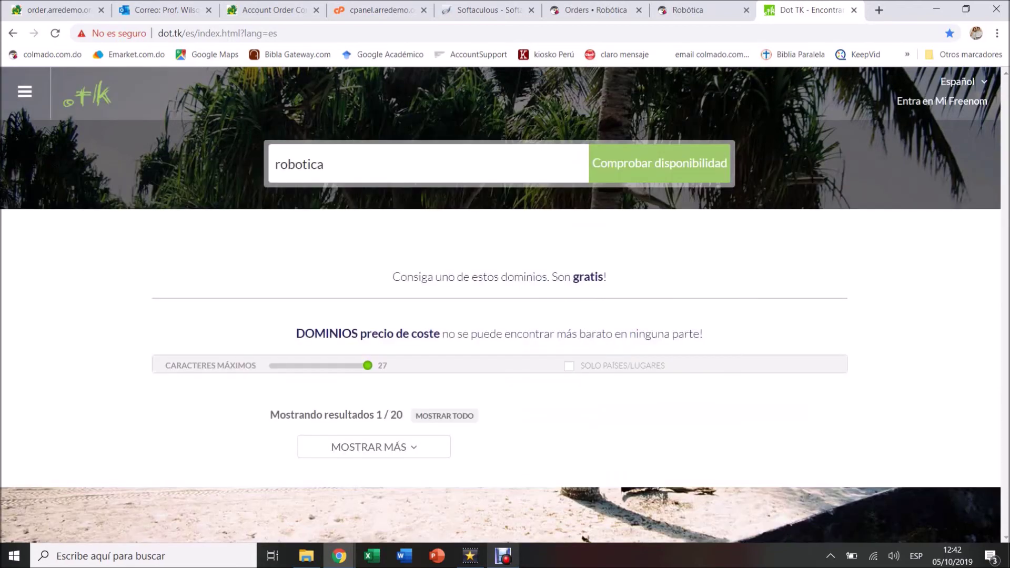